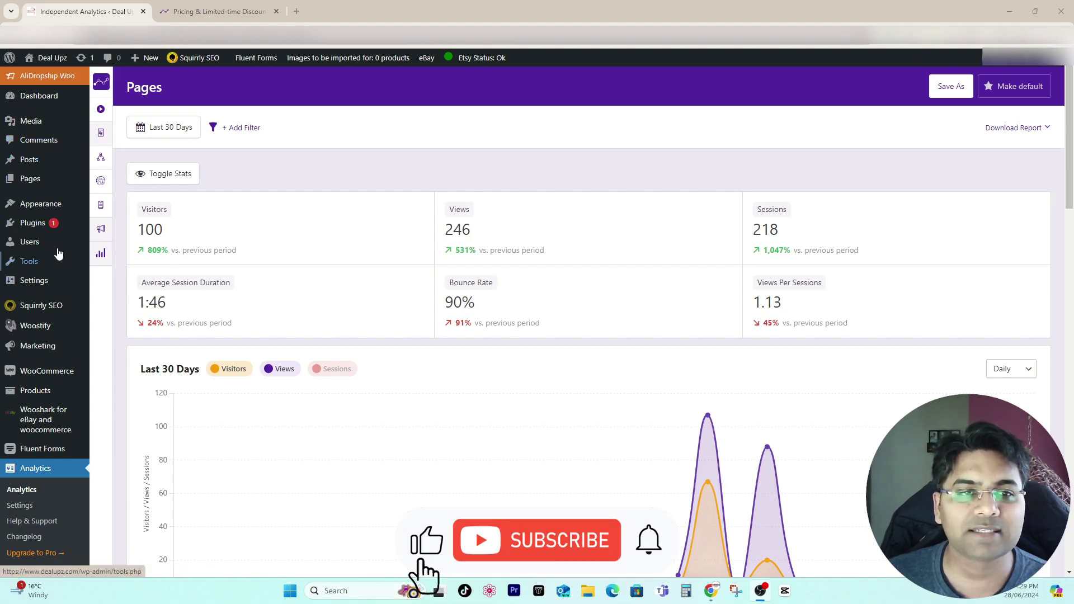
Search Add New Plugin for 'analytics' and find Independent Analytics already marked Active
{"action": "mouse_move", "coordinate": [50, 224]}
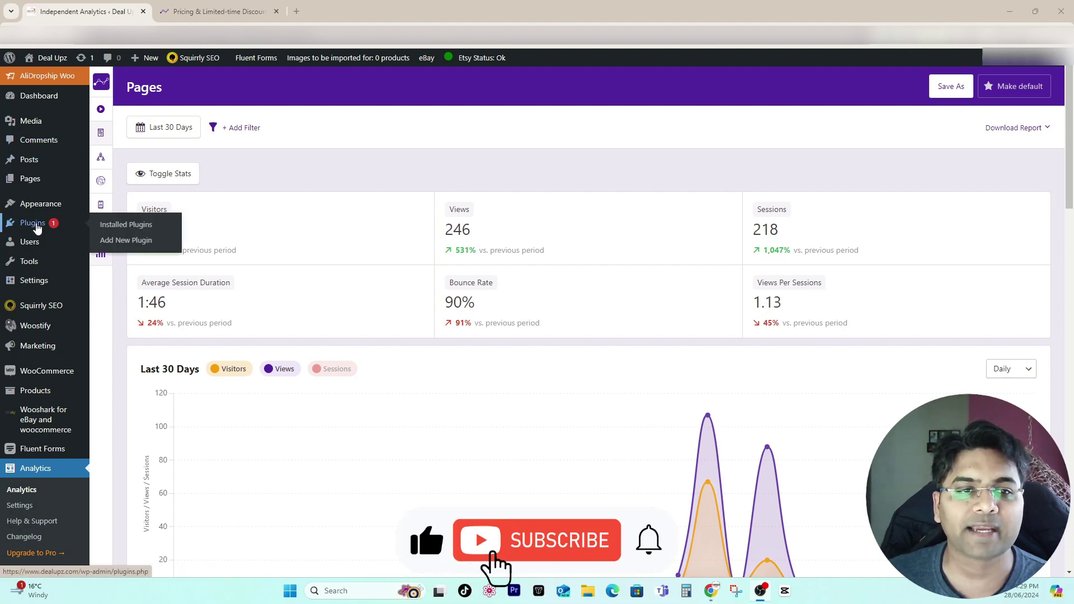
{"action": "left_click", "coordinate": [135, 242]}
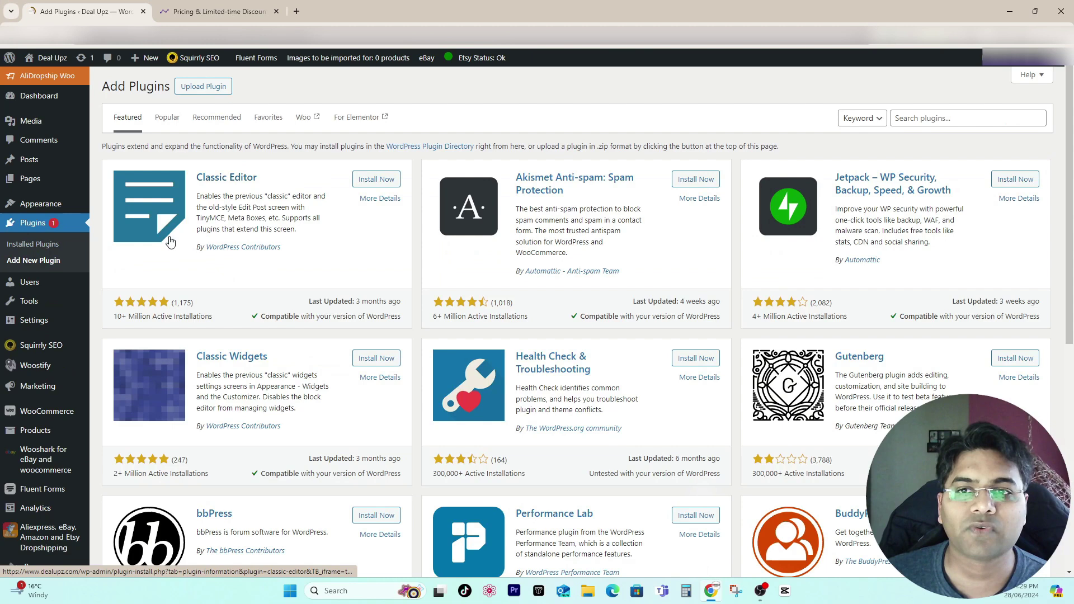
{"action": "left_click", "coordinate": [954, 119]}
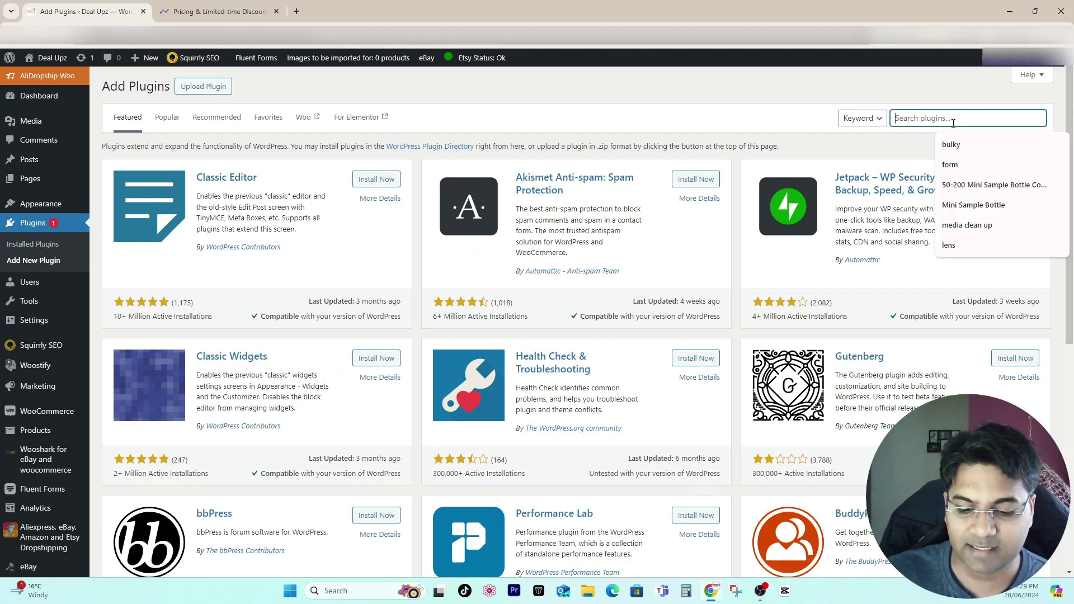
{"action": "type", "text": "analytics"}
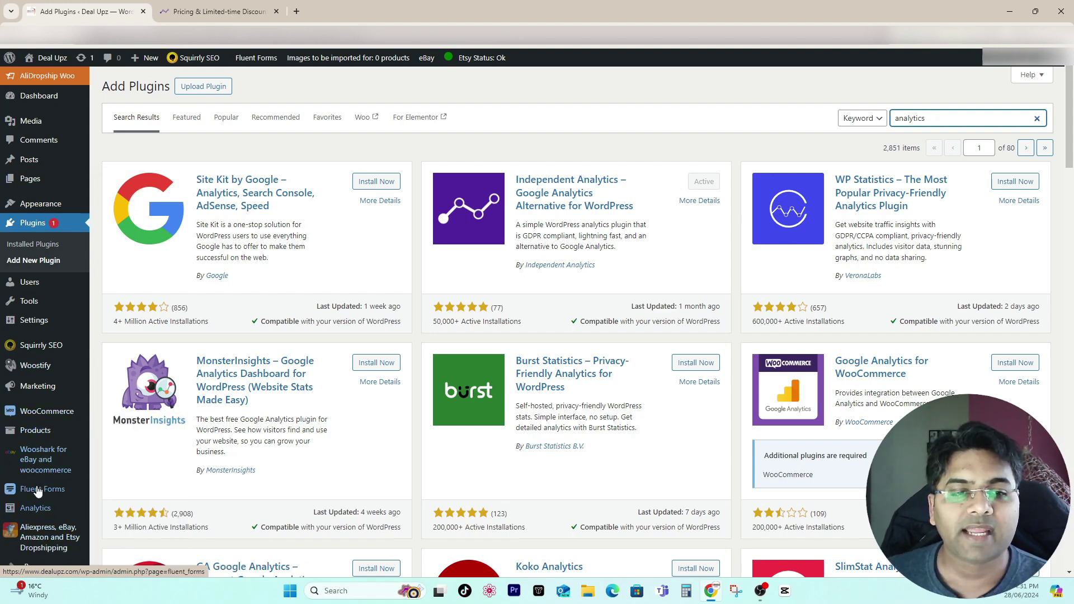
Open the Independent Analytics Pages dashboard from the Analytics sidebar menu
{"action": "mouse_move", "coordinate": [32, 510]}
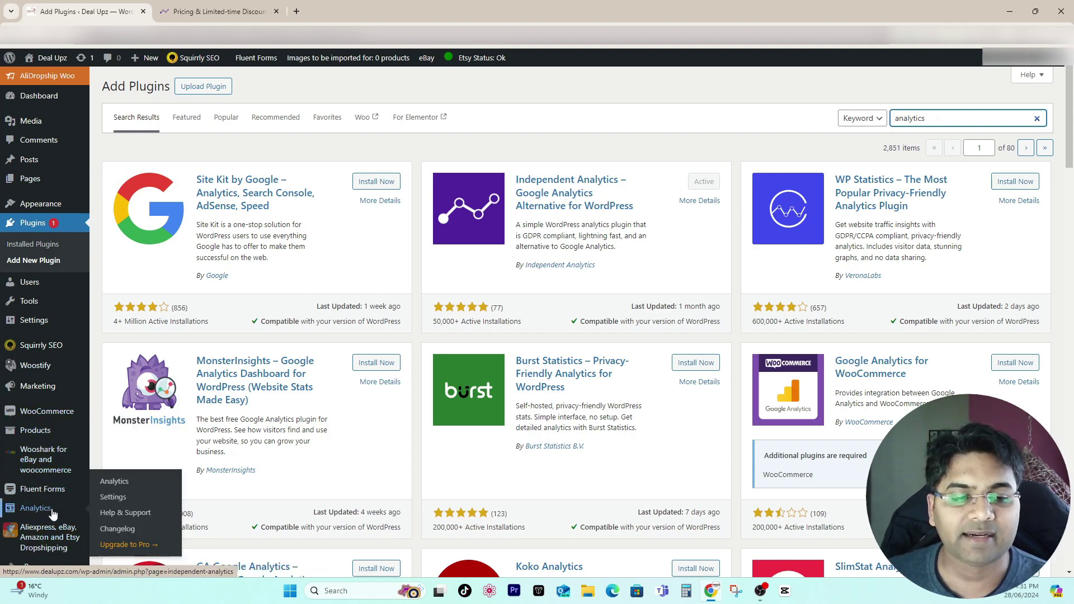
{"action": "left_click", "coordinate": [119, 486]}
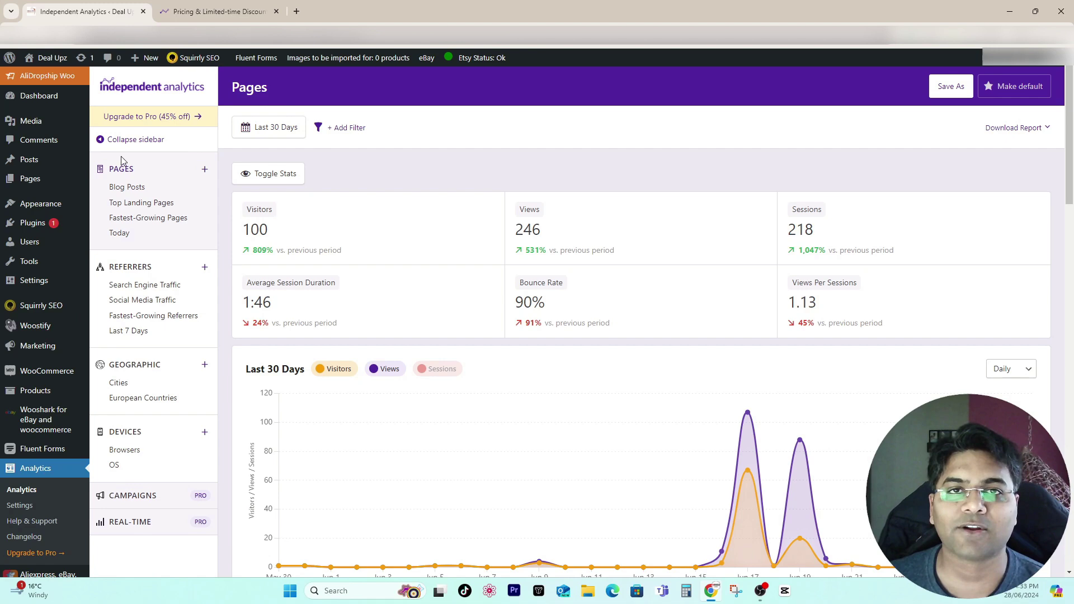
Switch to the Blog Posts report and set its date range to All Time
{"action": "left_click", "coordinate": [126, 190]}
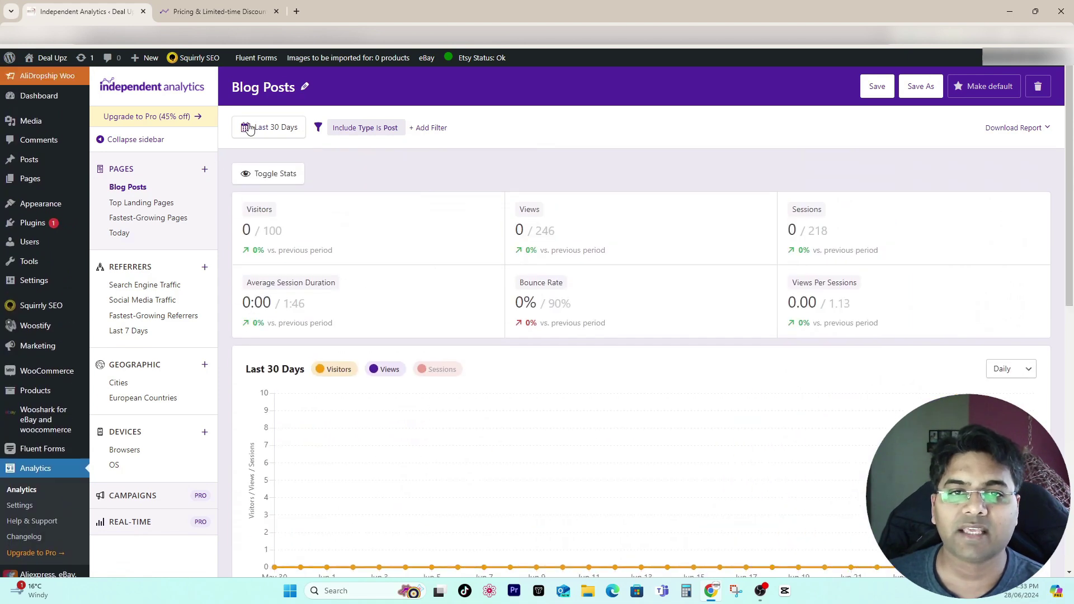
{"action": "scroll", "coordinate": [535, 377], "scroll_direction": "down", "scroll_amount": 5}
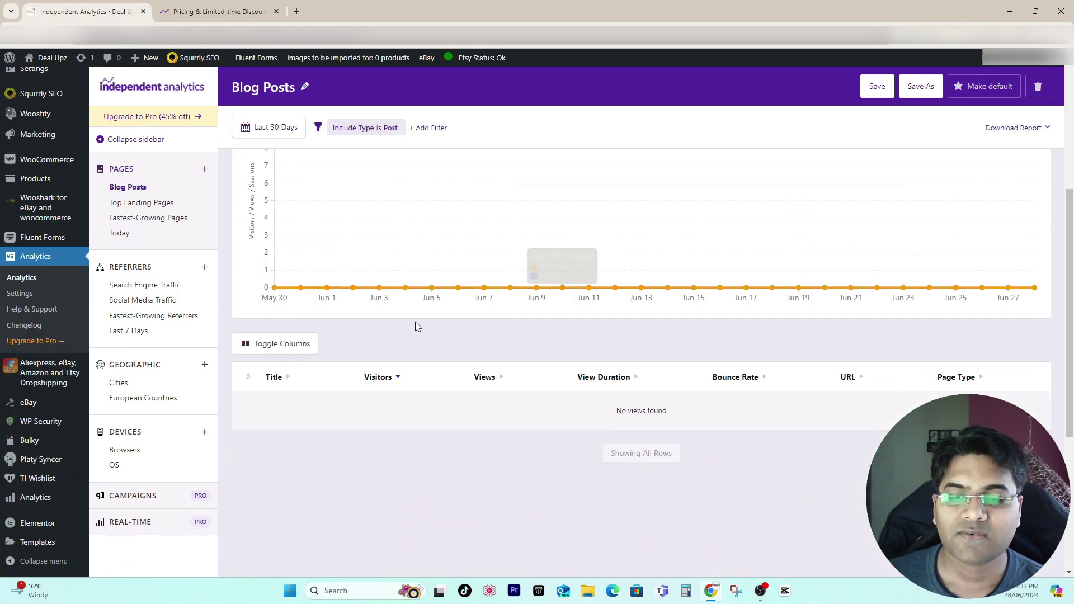
{"action": "scroll", "coordinate": [512, 424], "scroll_direction": "up", "scroll_amount": 5}
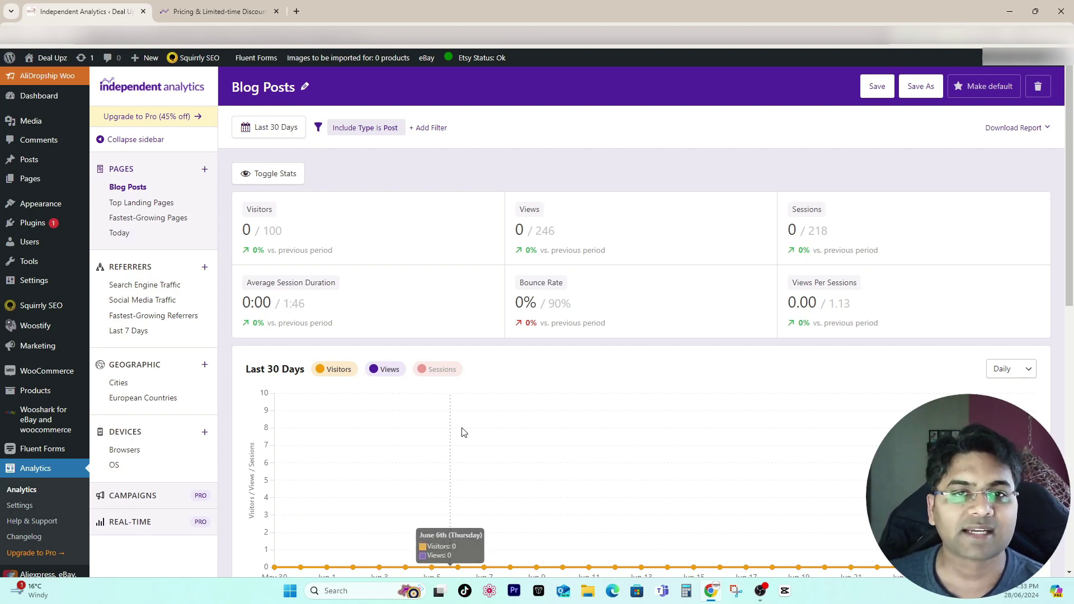
{"action": "left_click", "coordinate": [246, 135]}
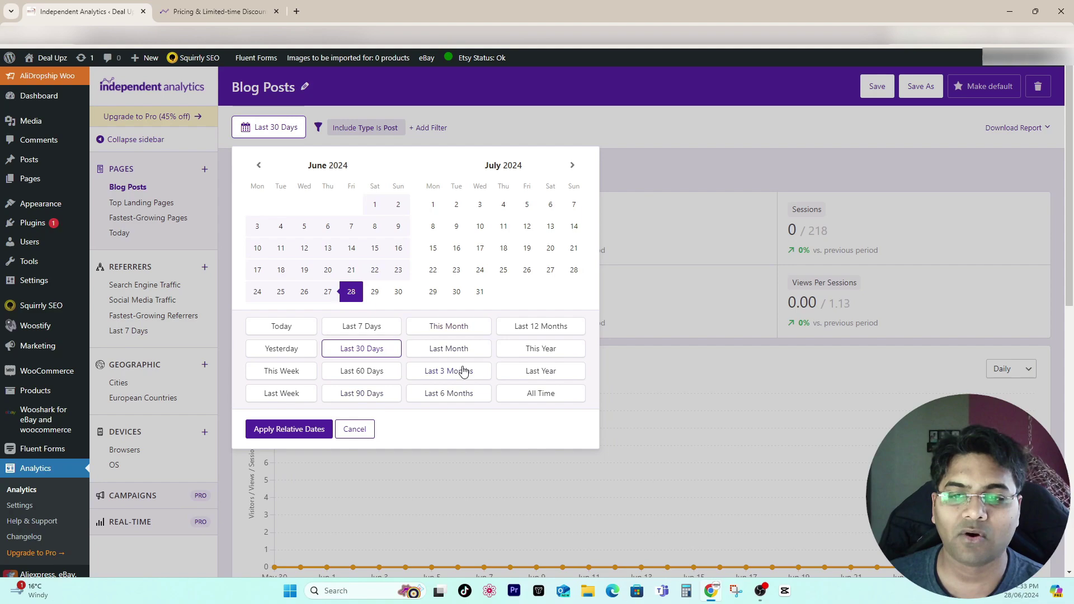
{"action": "left_click", "coordinate": [554, 395]}
{"action": "left_click", "coordinate": [271, 431]}
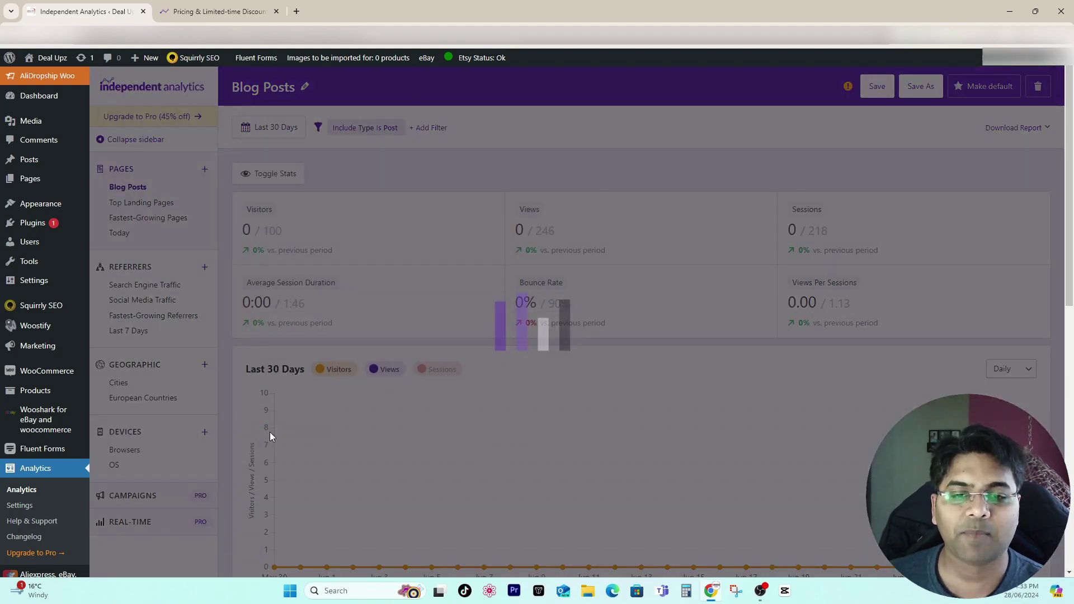
{"action": "scroll", "coordinate": [610, 449], "scroll_direction": "down", "scroll_amount": 4}
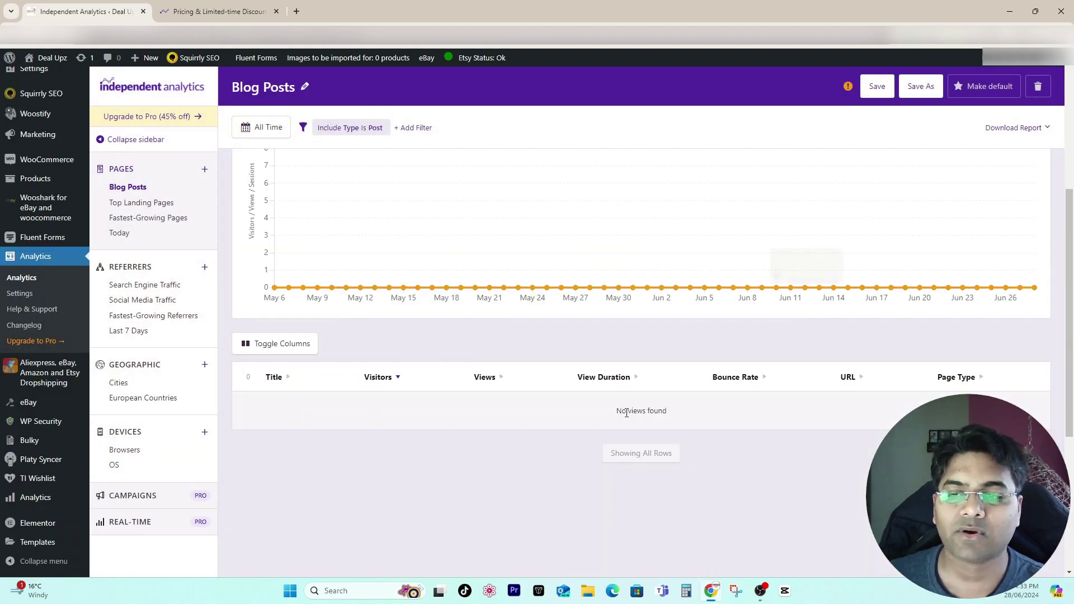
{"action": "scroll", "coordinate": [610, 449], "scroll_direction": "up", "scroll_amount": 4}
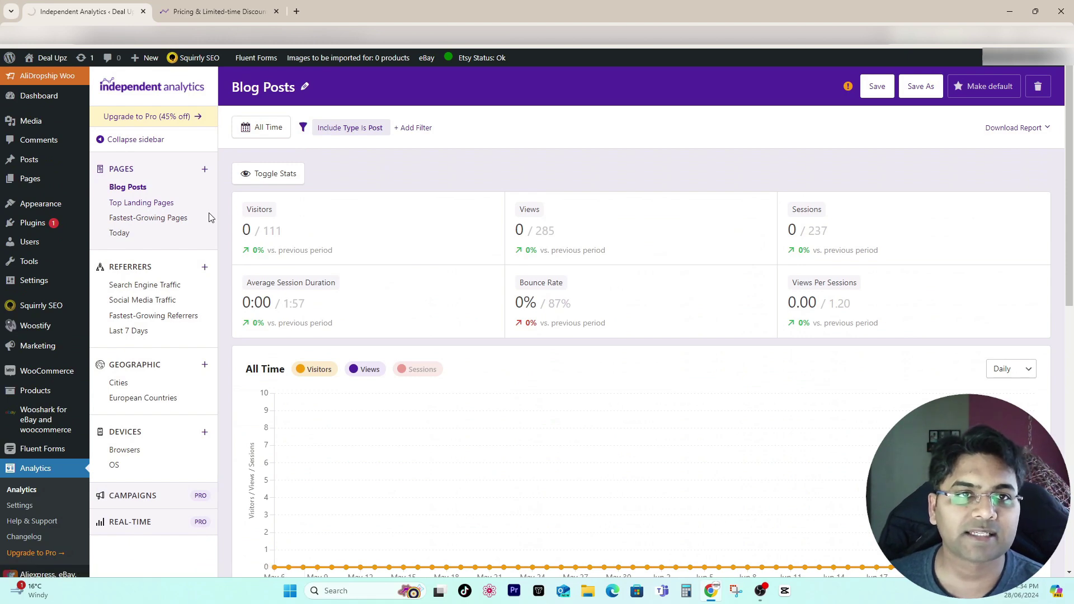
Open the Top Landing Pages report and scroll through it, pointing out the 404 row
{"action": "left_click", "coordinate": [149, 203]}
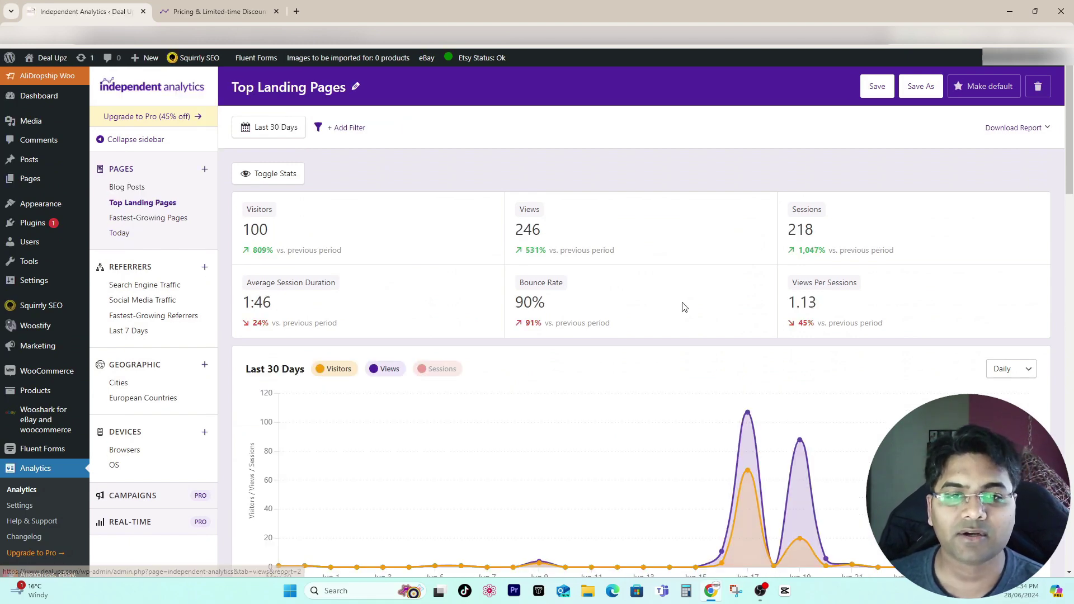
{"action": "scroll", "coordinate": [468, 154], "scroll_direction": "down", "scroll_amount": 7}
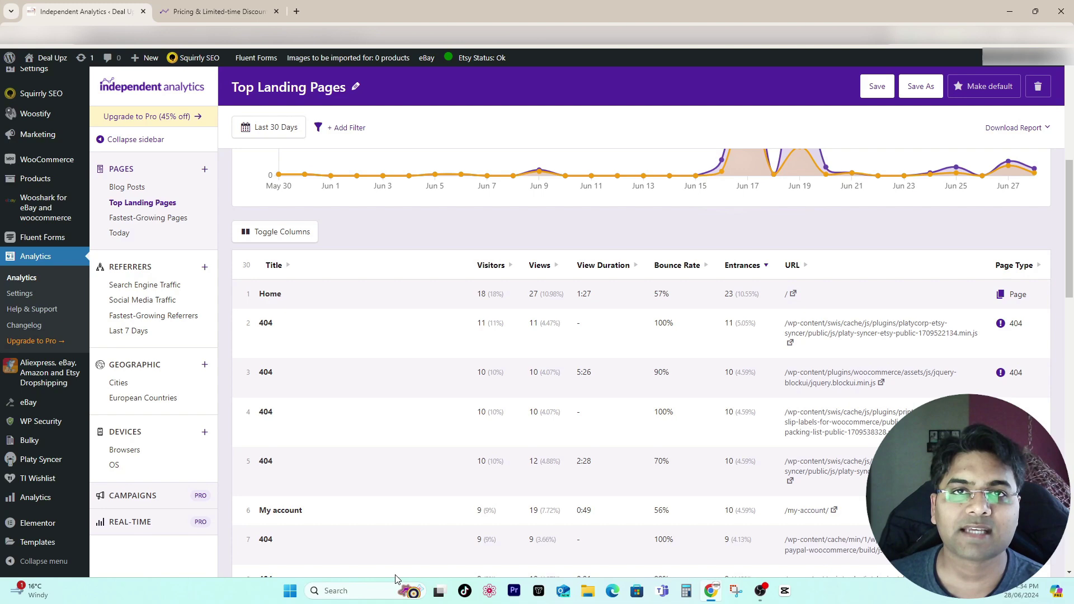
{"action": "scroll", "coordinate": [345, 387], "scroll_direction": "down", "scroll_amount": 4}
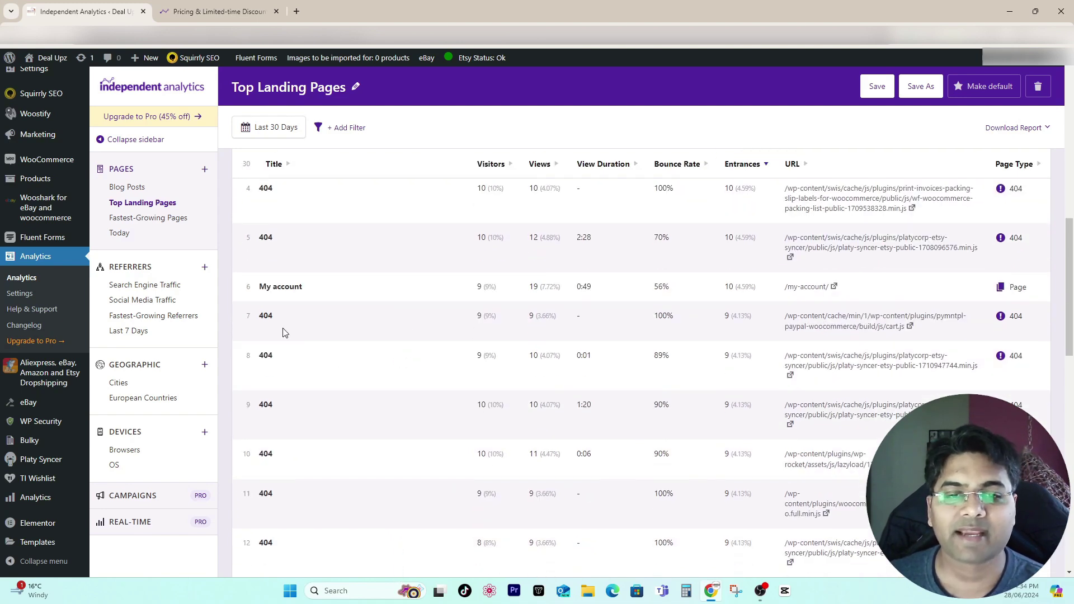
{"action": "double_click", "coordinate": [266, 356]}
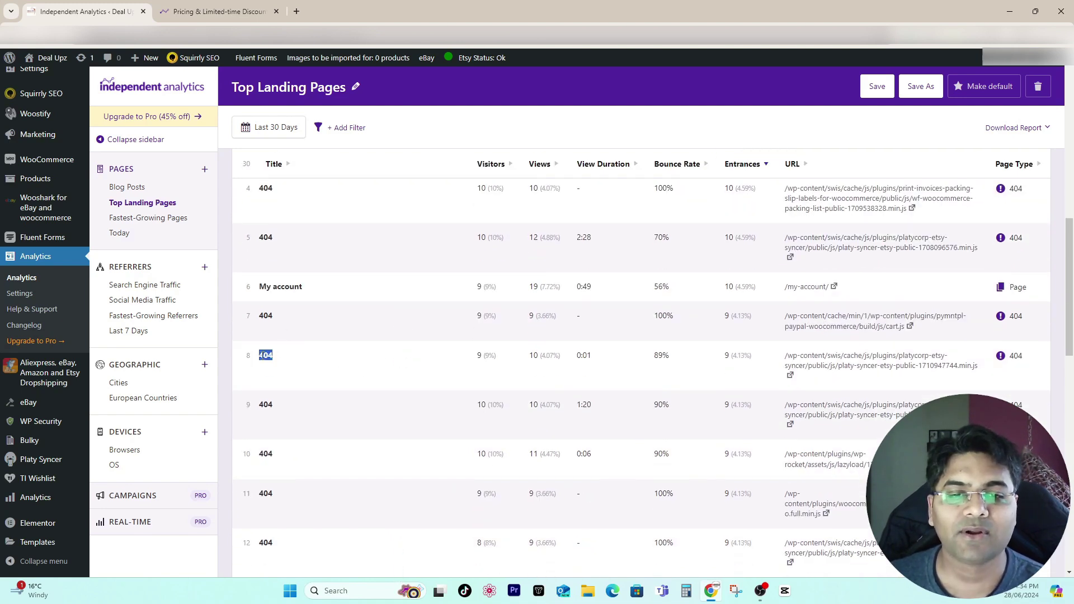
{"action": "left_click", "coordinate": [282, 361]}
{"action": "scroll", "coordinate": [662, 487], "scroll_direction": "down", "scroll_amount": 12}
{"action": "scroll", "coordinate": [661, 485], "scroll_direction": "down", "scroll_amount": 1}
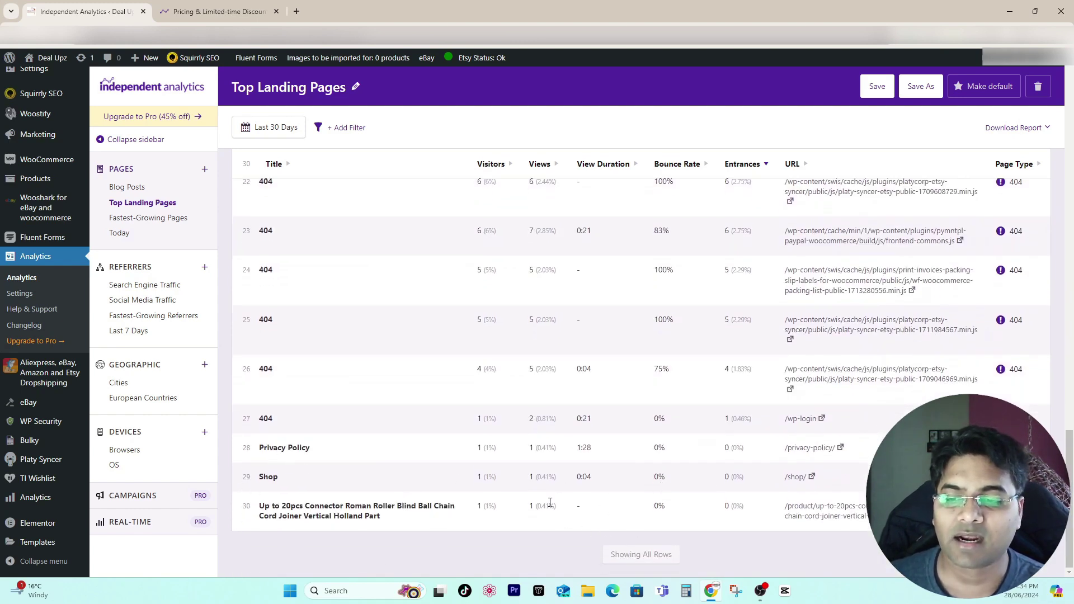
Highlight row 30's product title and visitors, then preview that product page in a new tab
{"action": "triple_click", "coordinate": [284, 505]}
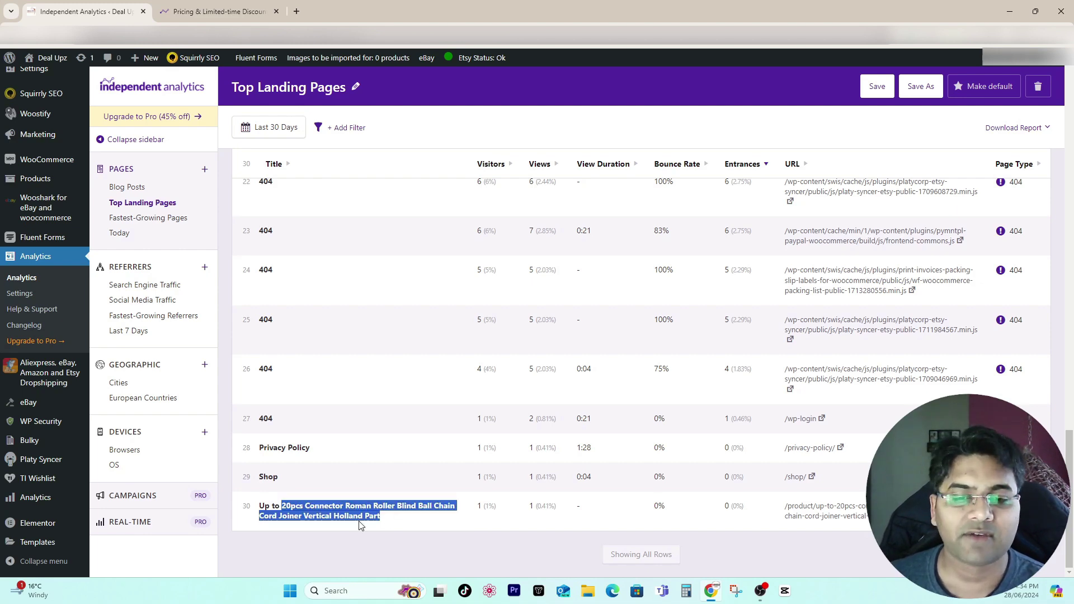
{"action": "left_click", "coordinate": [336, 531]}
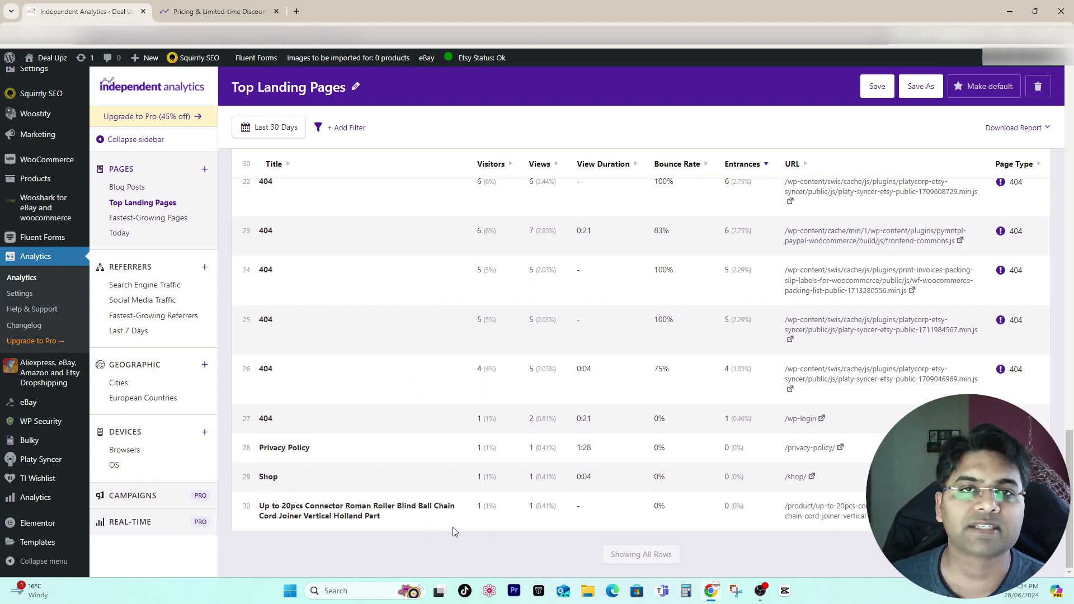
{"action": "left_click_drag", "start_coordinate": [471, 507], "coordinate": [557, 509]}
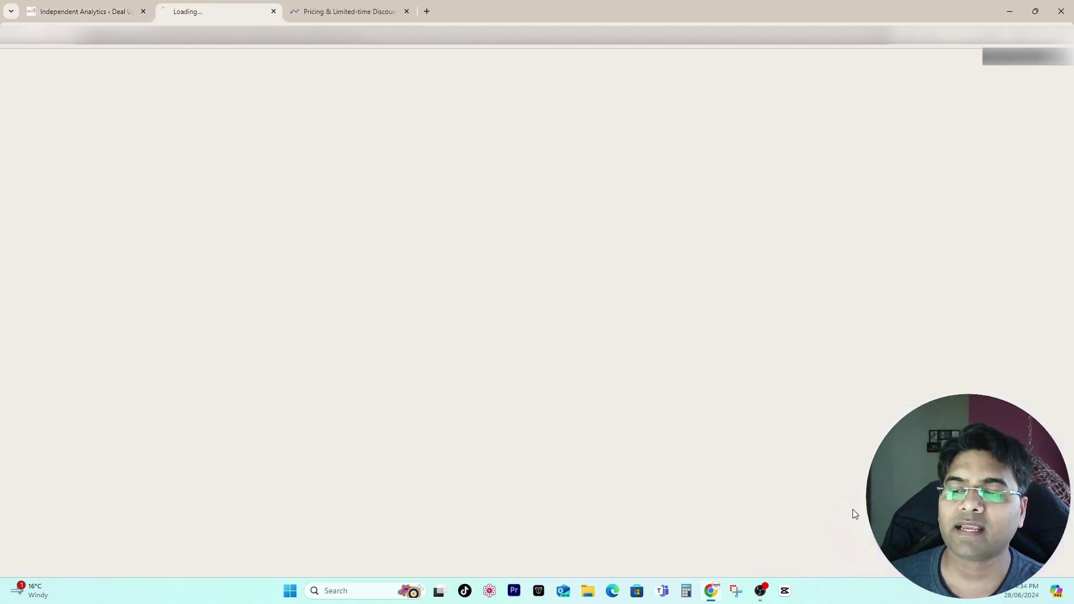
{"action": "left_click", "coordinate": [847, 515]}
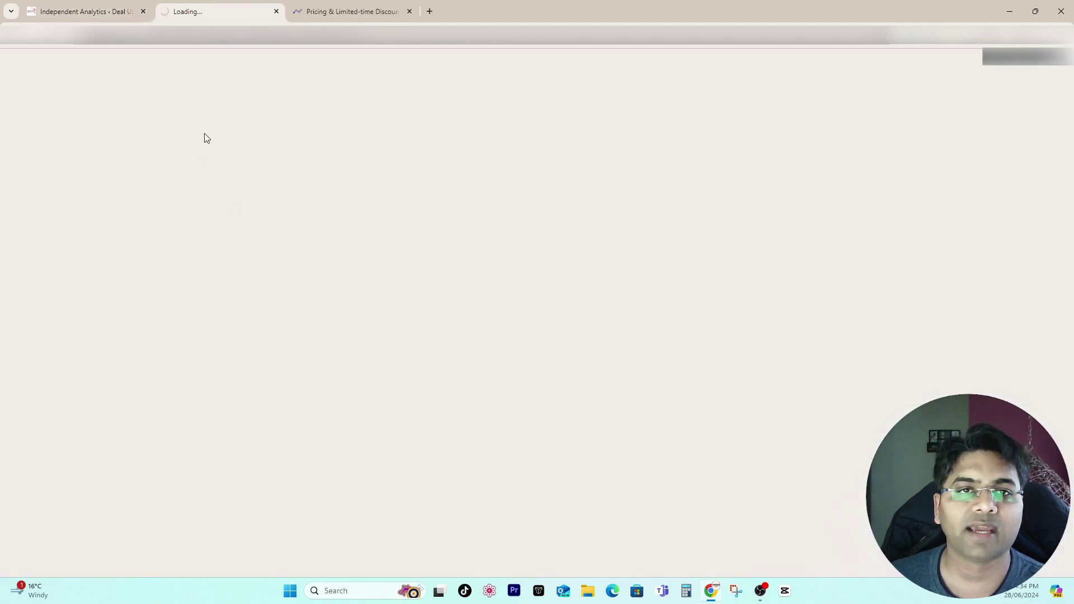
{"action": "key", "text": "ctrl+w"}
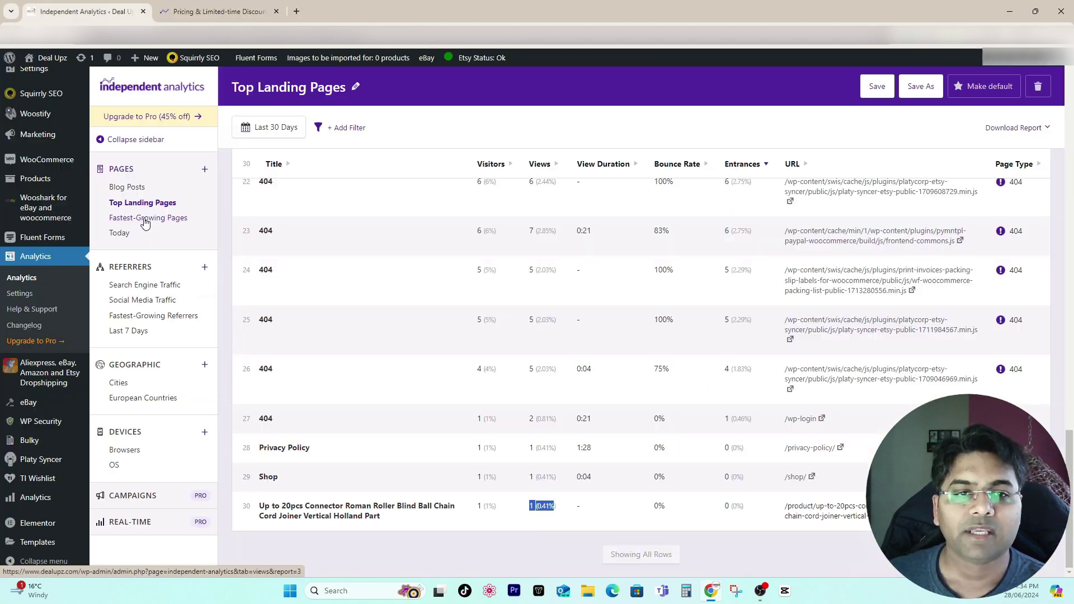
Open Fastest-Growing Pages and point out Home leading at 157.14% visitor growth
{"action": "left_click", "coordinate": [145, 222]}
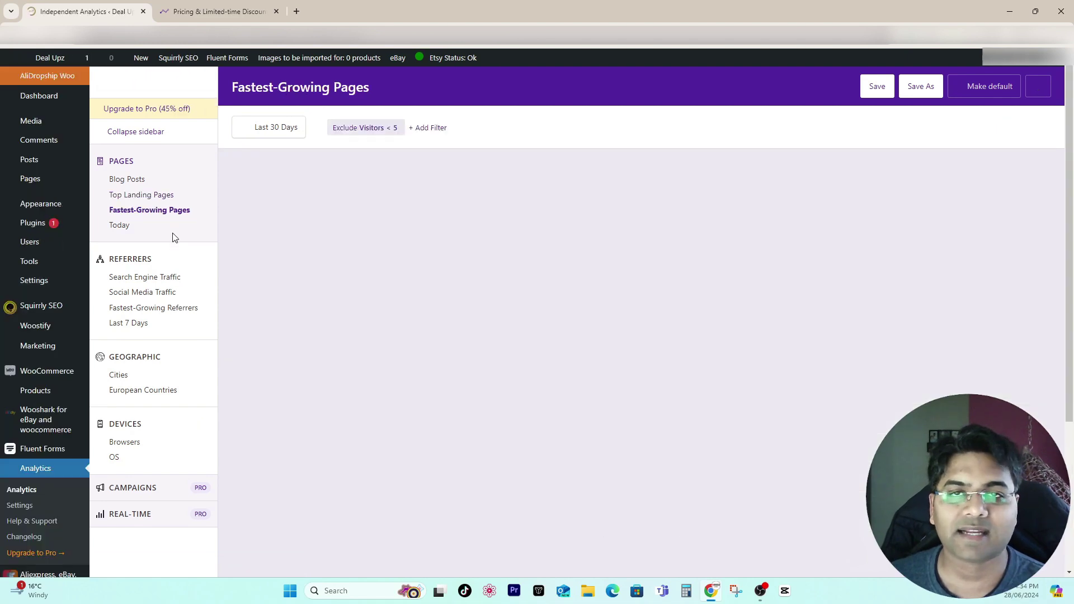
{"action": "scroll", "coordinate": [465, 322], "scroll_direction": "down", "scroll_amount": 8}
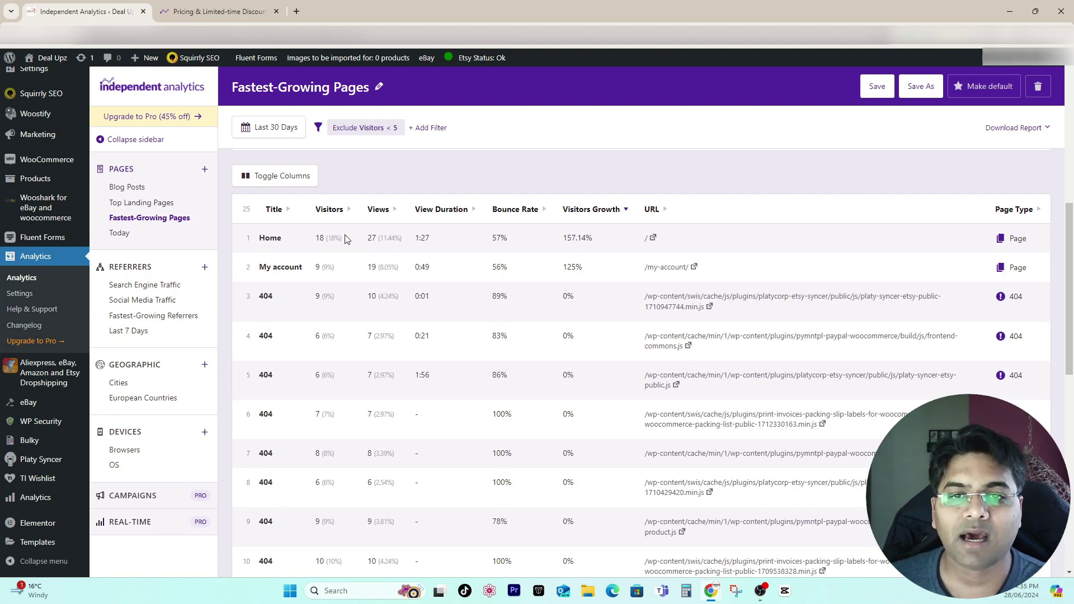
{"action": "left_click_drag", "start_coordinate": [343, 239], "coordinate": [254, 242]}
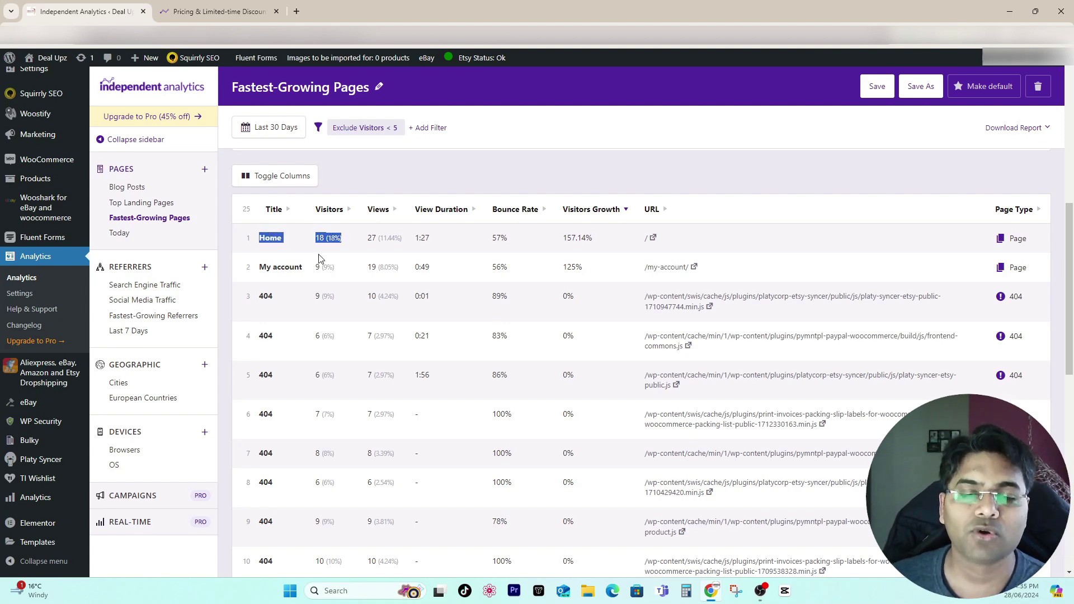
{"action": "left_click", "coordinate": [417, 192]}
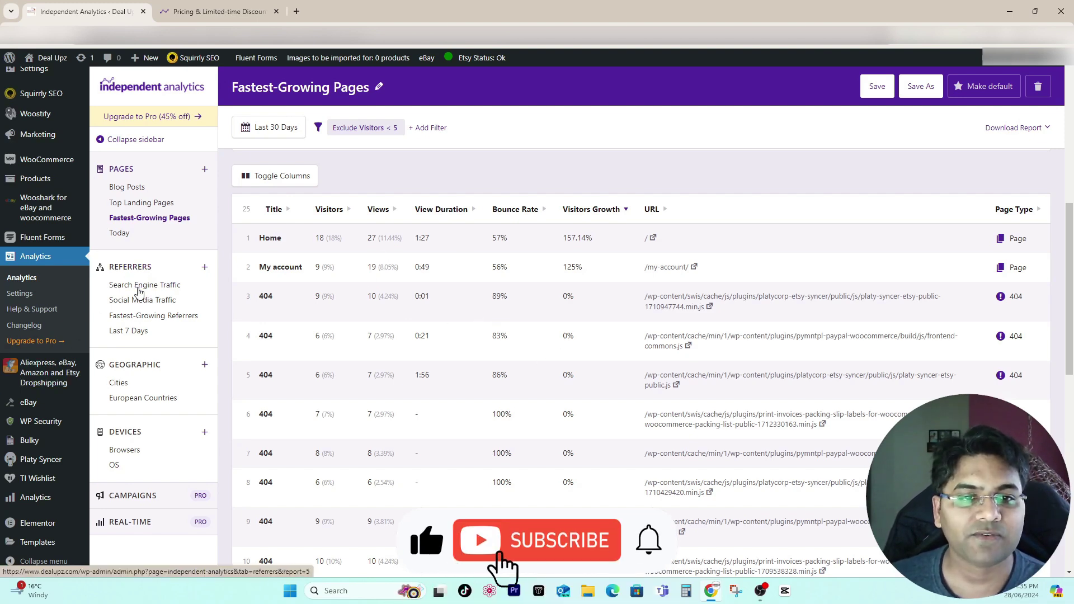
Open the Search Engine Traffic report and point out Bing's visitor count
{"action": "left_click", "coordinate": [162, 290]}
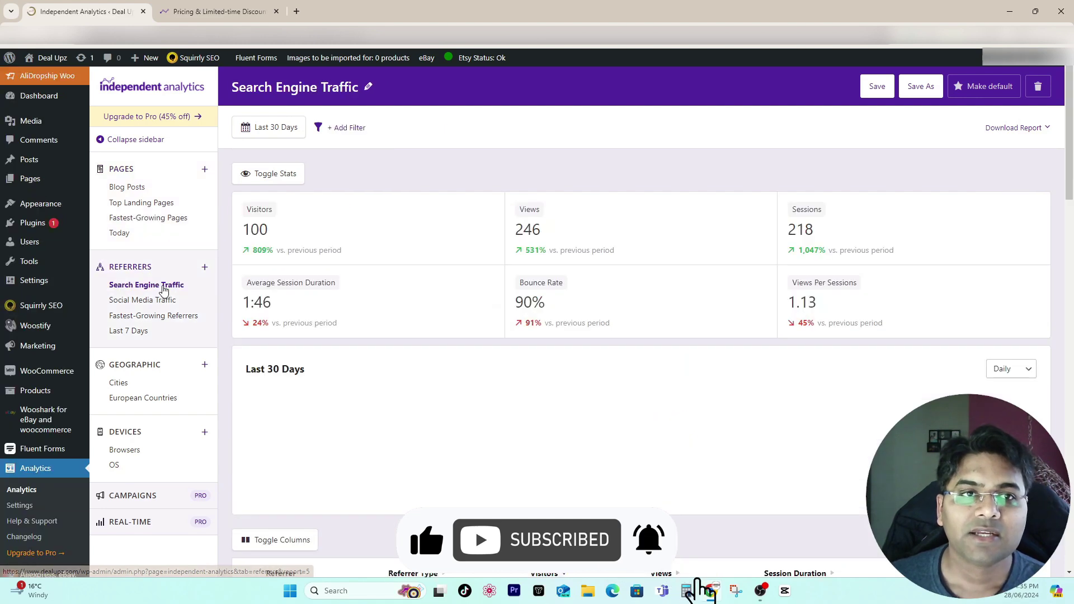
{"action": "scroll", "coordinate": [461, 343], "scroll_direction": "down", "scroll_amount": 4}
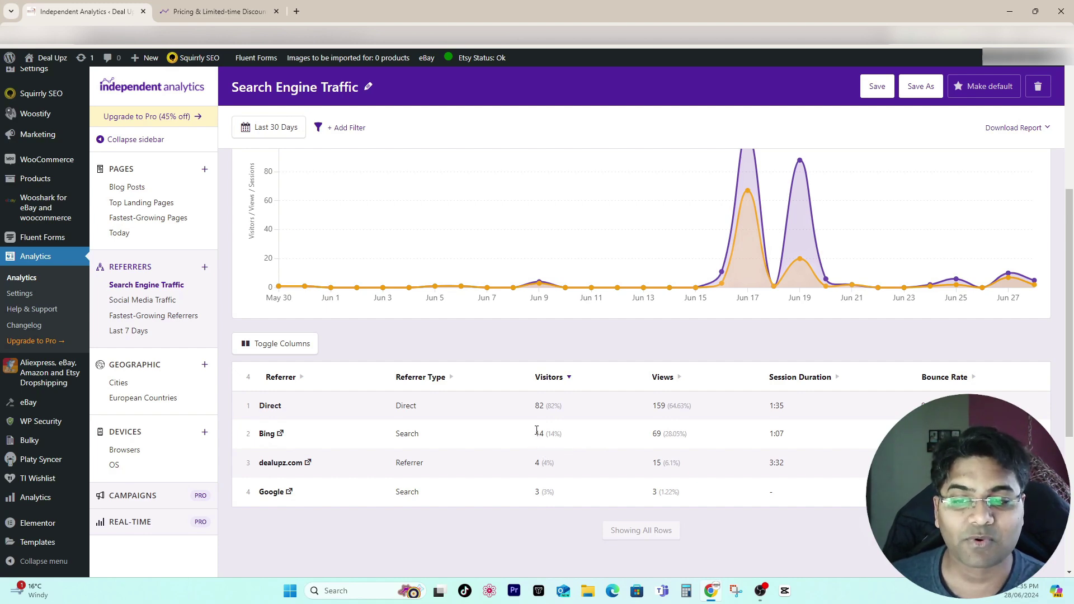
{"action": "left_click_drag", "start_coordinate": [536, 433], "coordinate": [554, 432]}
{"action": "left_click", "coordinate": [538, 505]}
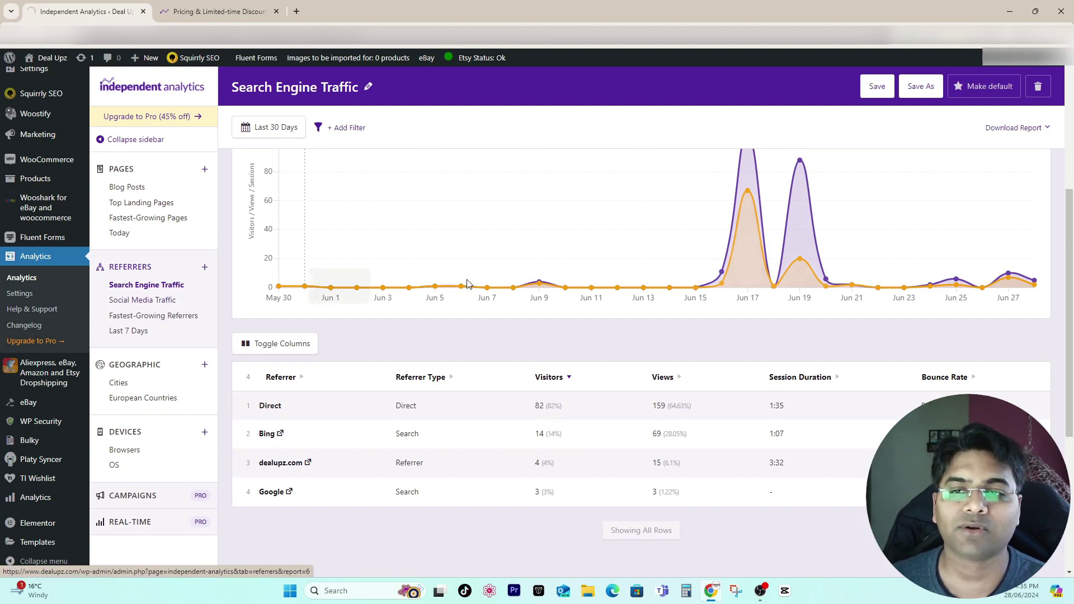
{"action": "scroll", "coordinate": [688, 340], "scroll_direction": "down", "scroll_amount": 8}
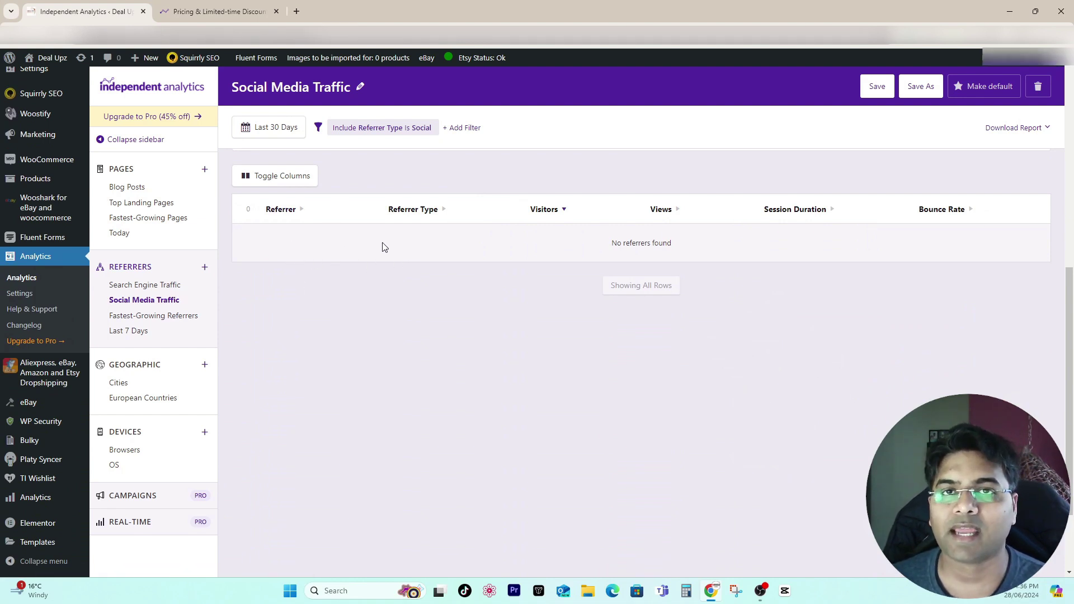
Open Fastest-Growing Referrers, showing Direct at 925% growth and Bing at 0%
{"action": "left_click", "coordinate": [159, 317]}
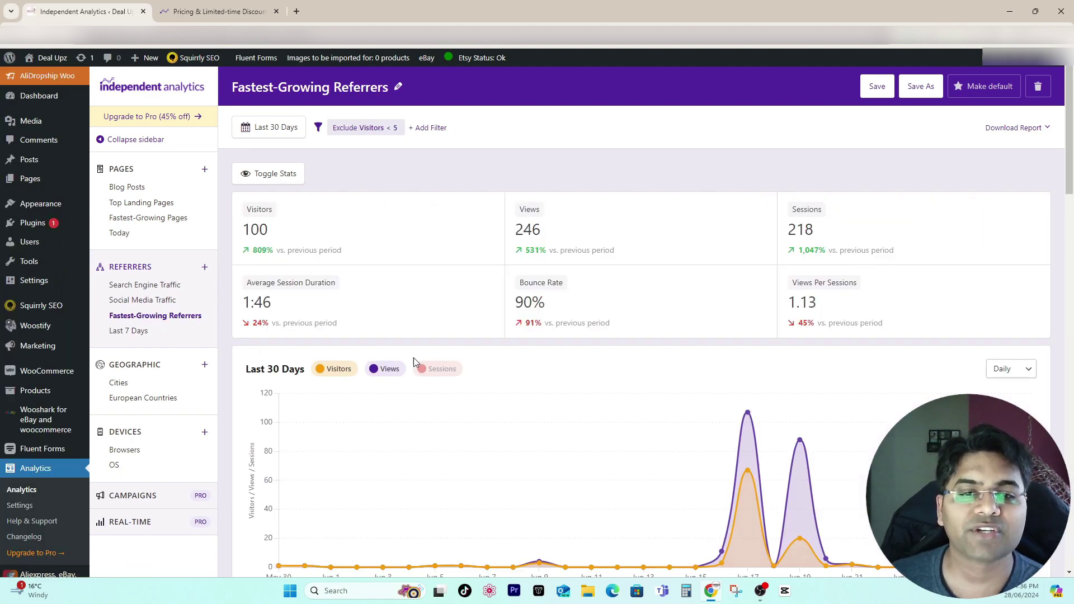
{"action": "scroll", "coordinate": [414, 358], "scroll_direction": "down", "scroll_amount": 10}
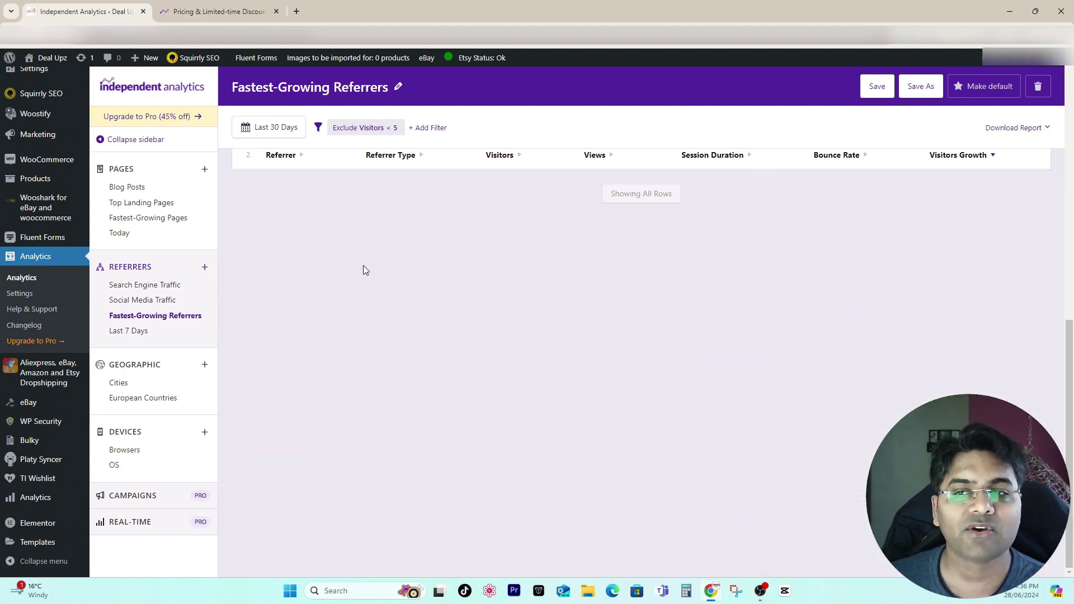
{"action": "scroll", "coordinate": [364, 265], "scroll_direction": "up", "scroll_amount": 4}
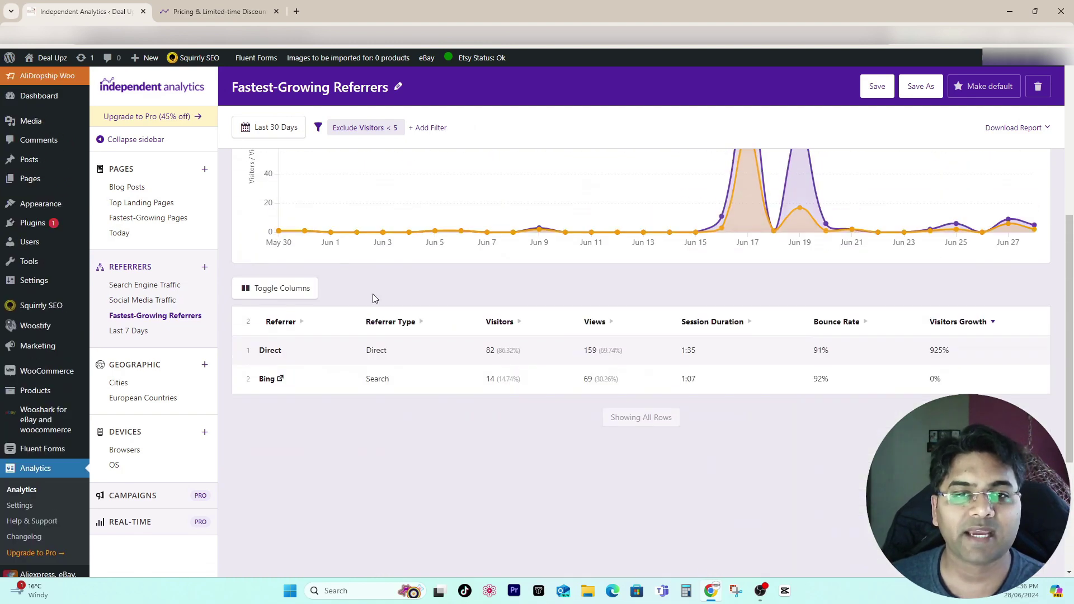
Open the Cities report and set its date range to All Time
{"action": "left_click", "coordinate": [119, 384]}
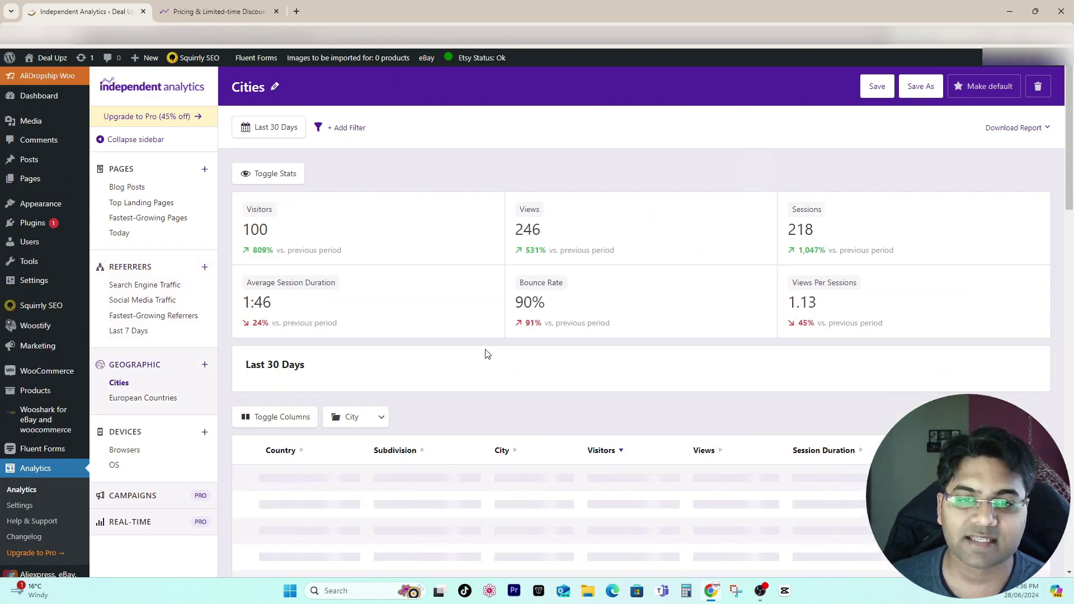
{"action": "scroll", "coordinate": [485, 354], "scroll_direction": "down", "scroll_amount": 3}
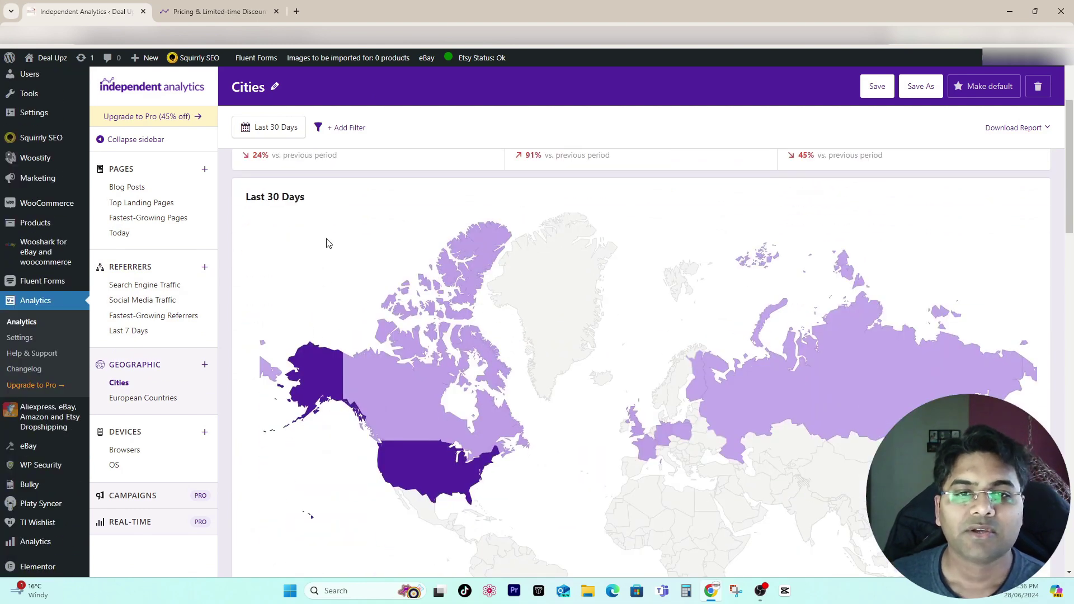
{"action": "left_click", "coordinate": [283, 134]}
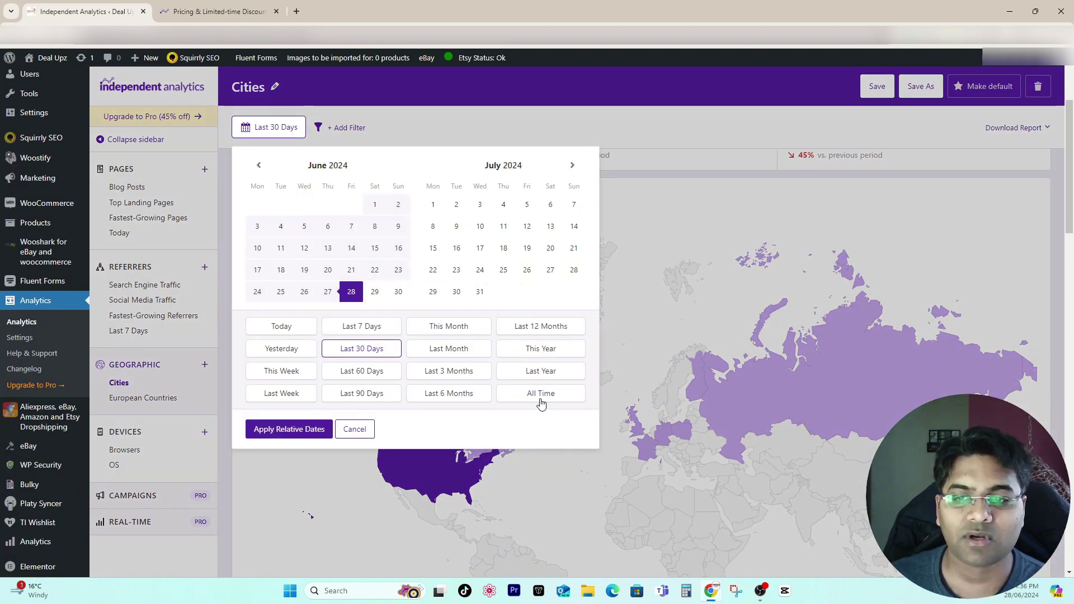
{"action": "left_click", "coordinate": [539, 398]}
{"action": "left_click", "coordinate": [290, 429]}
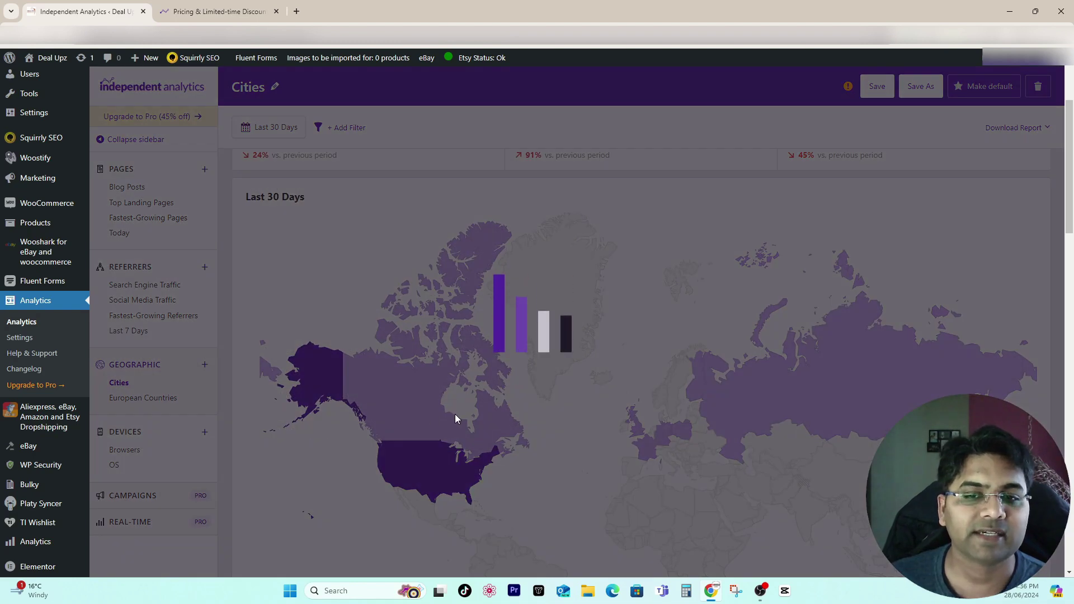
{"action": "scroll", "coordinate": [454, 414], "scroll_direction": "down", "scroll_amount": 1}
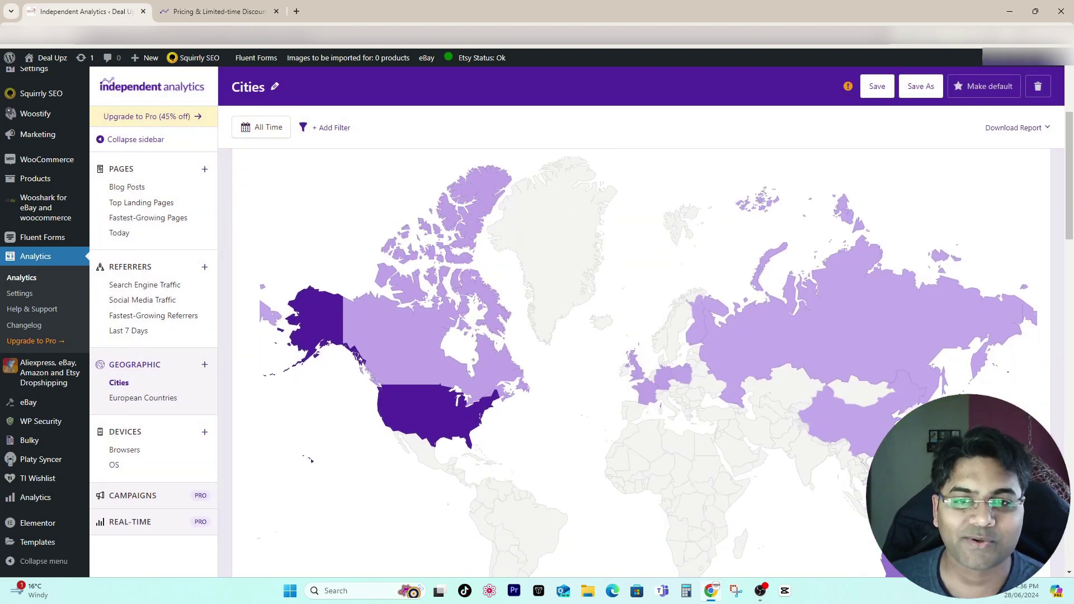
Group the Cities table by Country, listing 11 countries led by United States
{"action": "mouse_move", "coordinate": [406, 323]}
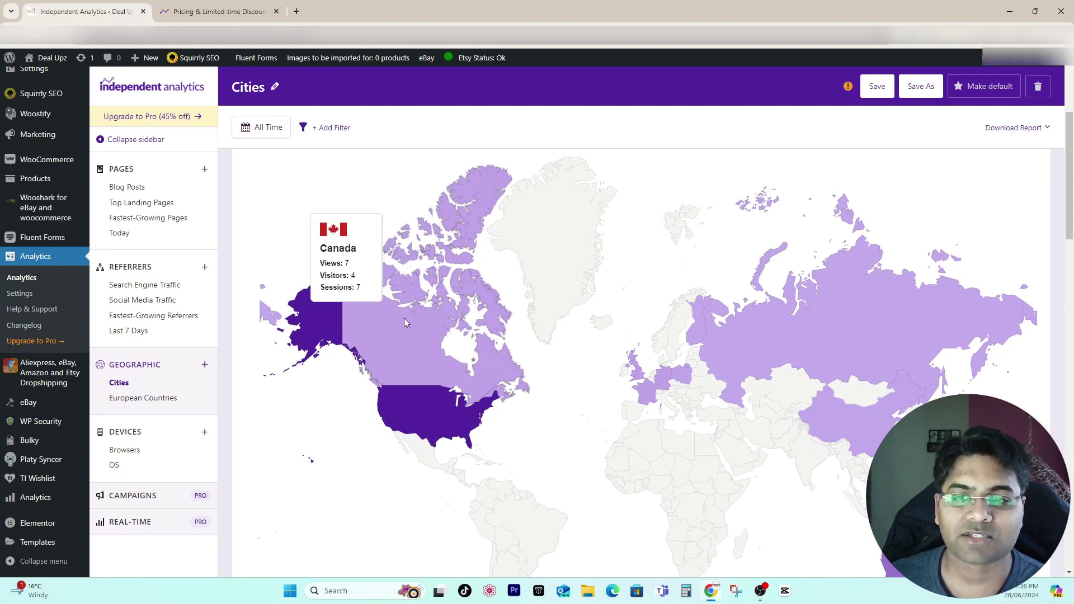
{"action": "mouse_move", "coordinate": [337, 328]}
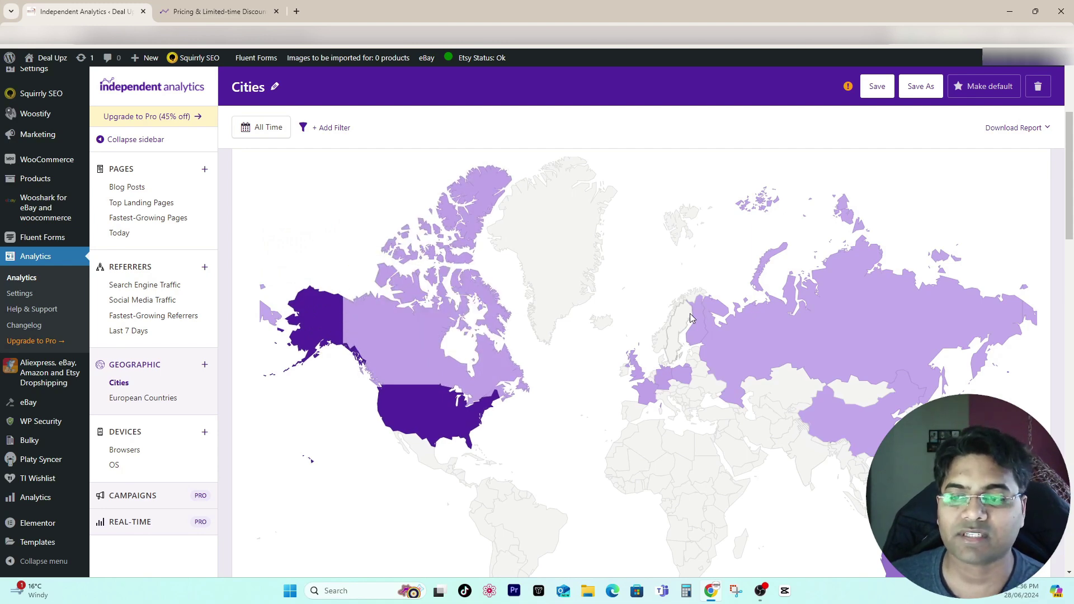
{"action": "mouse_move", "coordinate": [681, 380]}
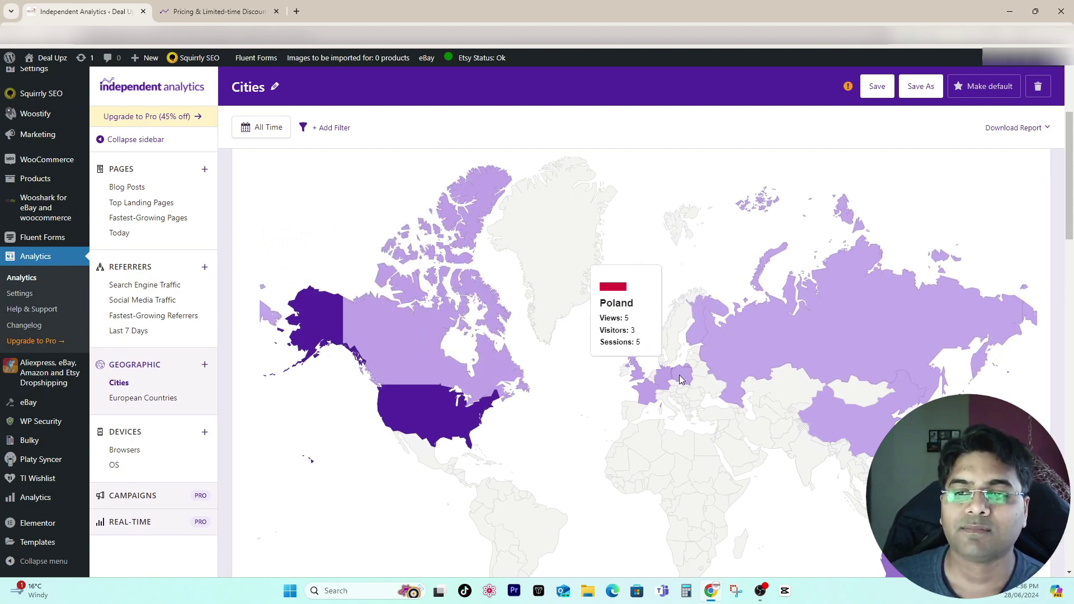
{"action": "scroll", "coordinate": [460, 319], "scroll_direction": "down", "scroll_amount": 8}
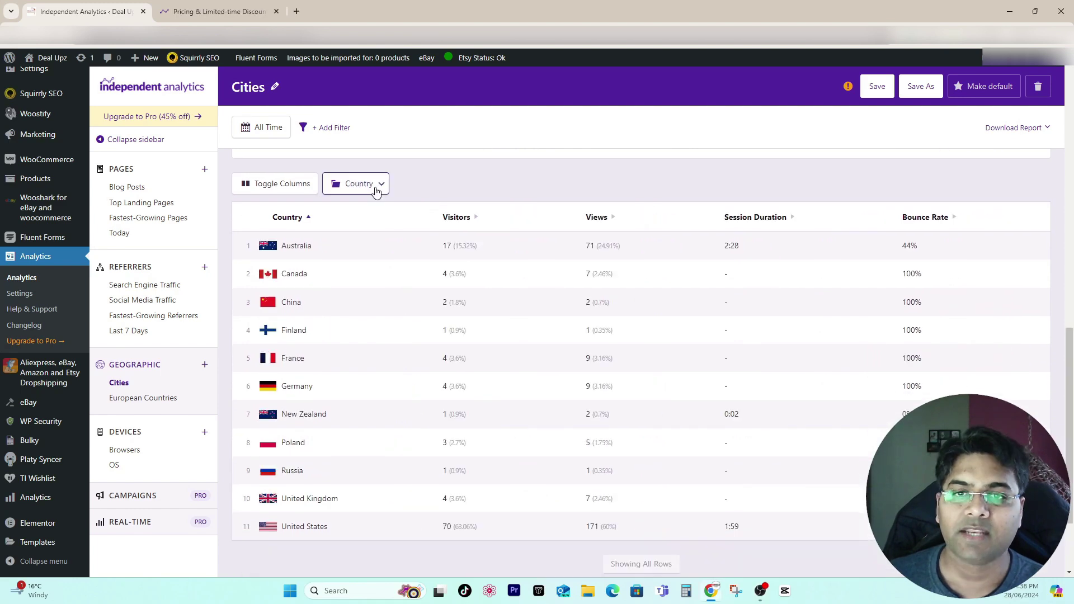
{"action": "left_click", "coordinate": [375, 190]}
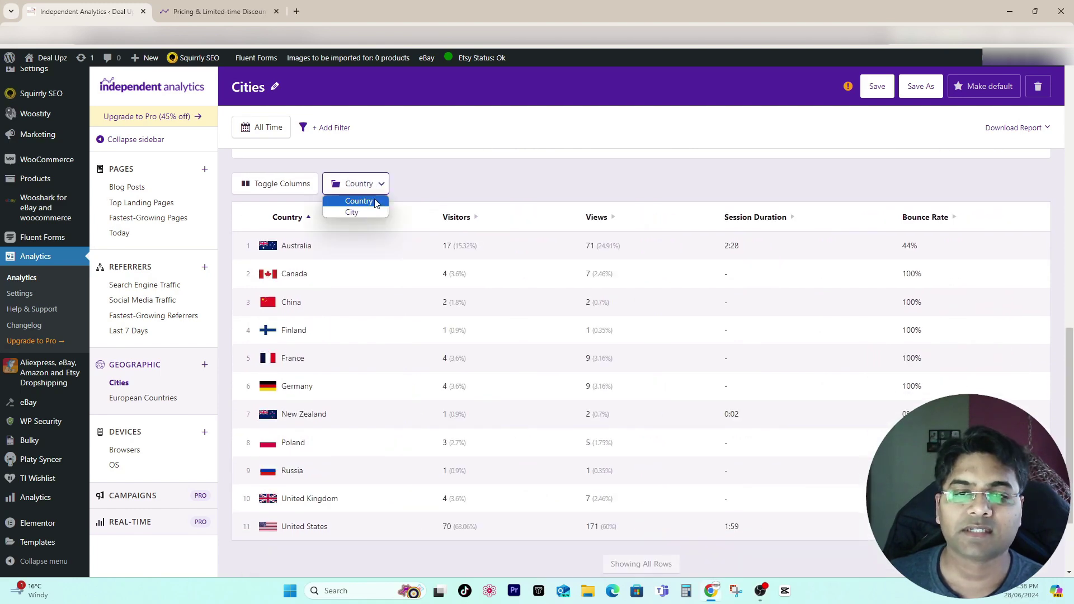
{"action": "scroll", "coordinate": [130, 443], "scroll_direction": "down", "scroll_amount": 1}
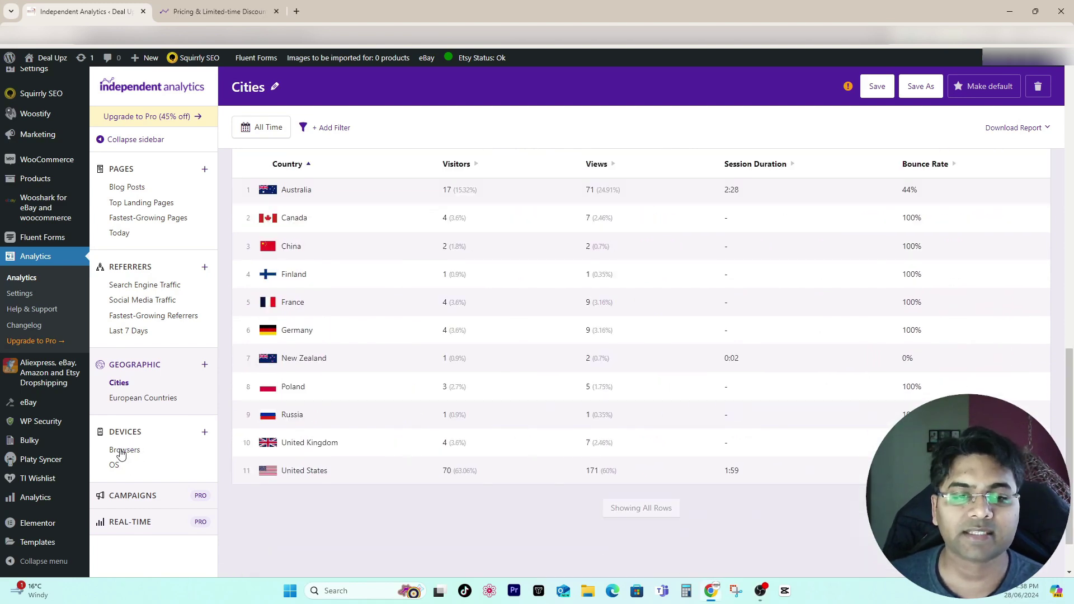
Check Browsers, then the OS report with Windows leading at 69 visitors
{"action": "left_click", "coordinate": [133, 452]}
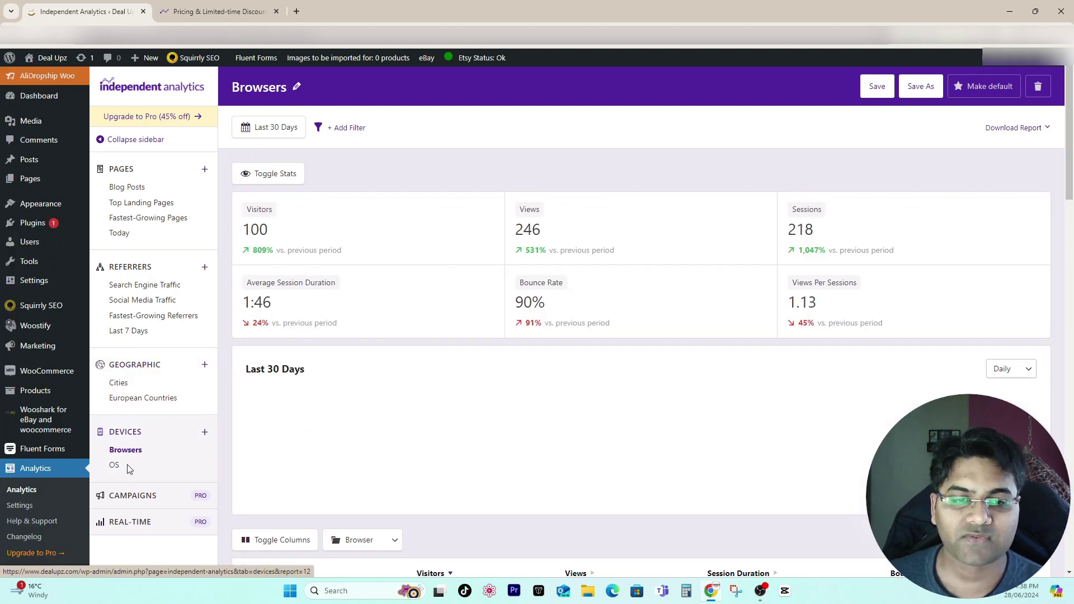
{"action": "left_click", "coordinate": [115, 466]}
{"action": "scroll", "coordinate": [485, 426], "scroll_direction": "down", "scroll_amount": 6}
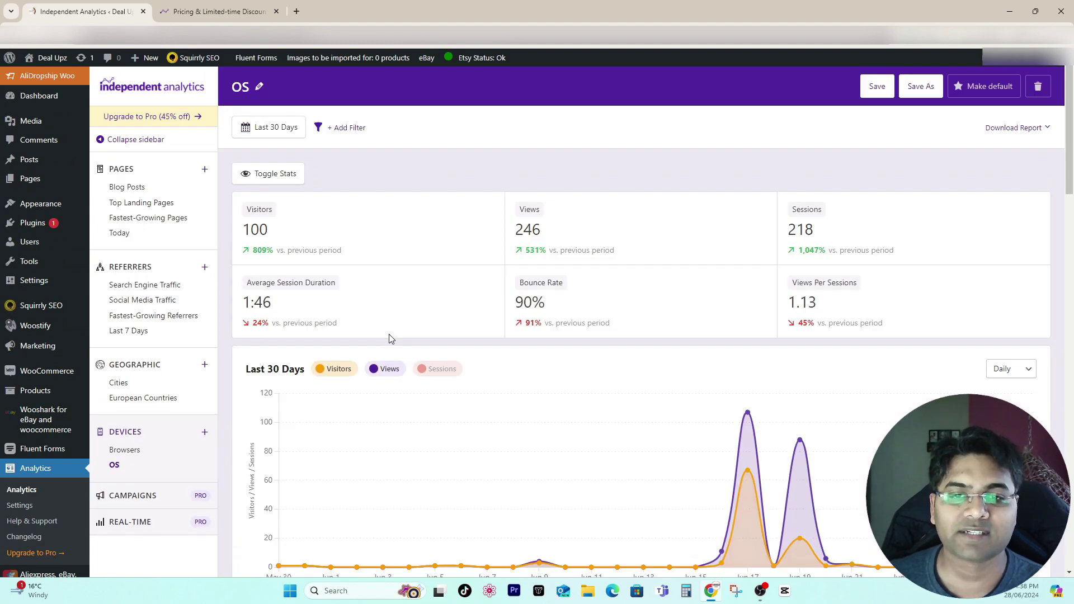
{"action": "scroll", "coordinate": [456, 317], "scroll_direction": "down", "scroll_amount": 8}
{"action": "scroll", "coordinate": [462, 352], "scroll_direction": "up", "scroll_amount": 4}
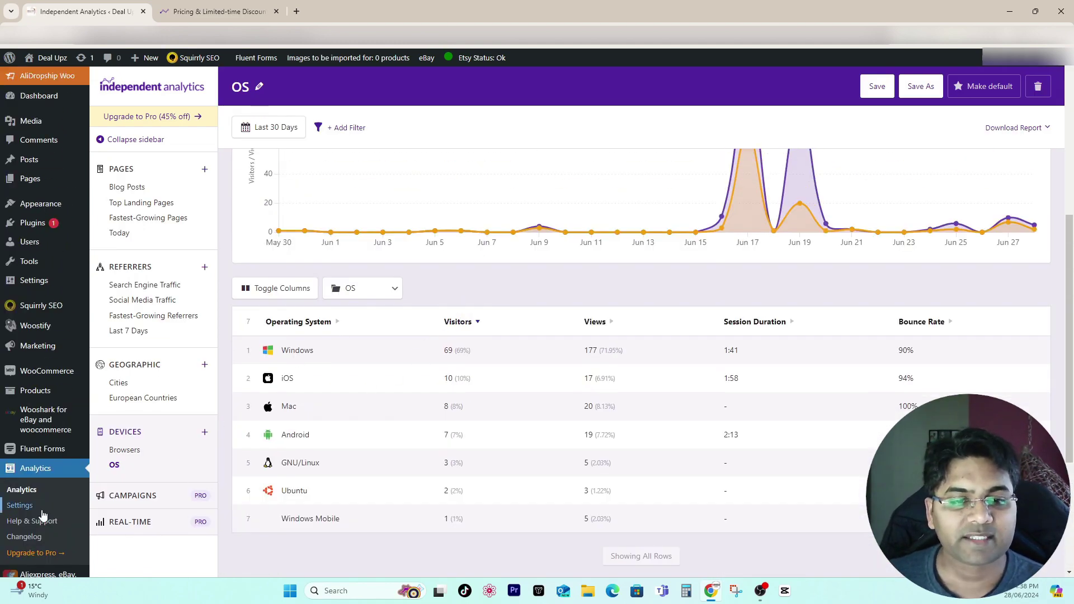
{"action": "scroll", "coordinate": [27, 507], "scroll_direction": "down", "scroll_amount": 2}
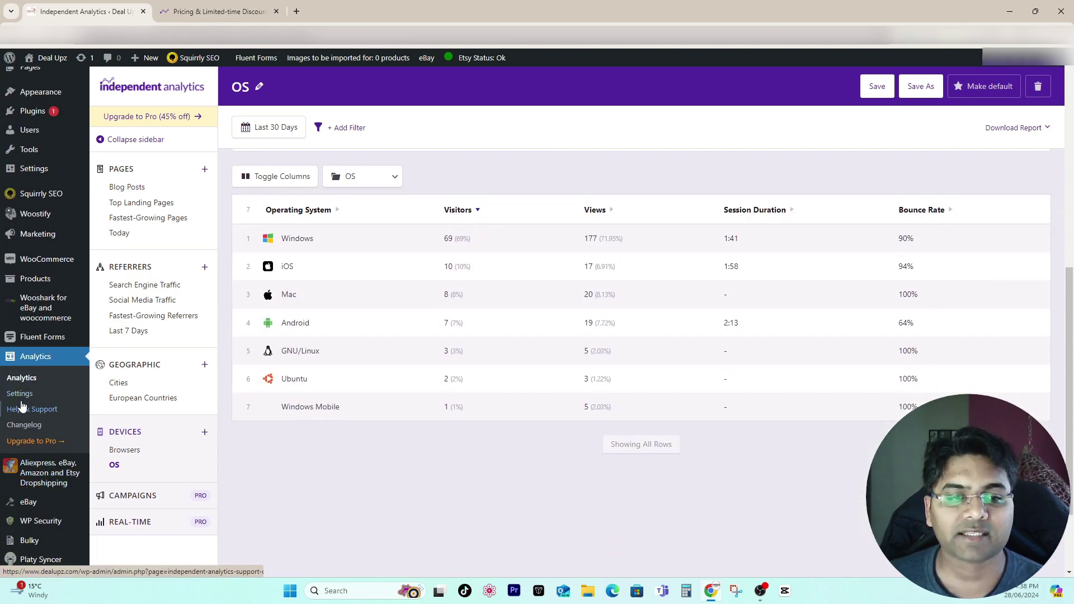
Open the plugin Settings and review the Basic Settings and Block IP Addresses sections
{"action": "left_click", "coordinate": [25, 401]}
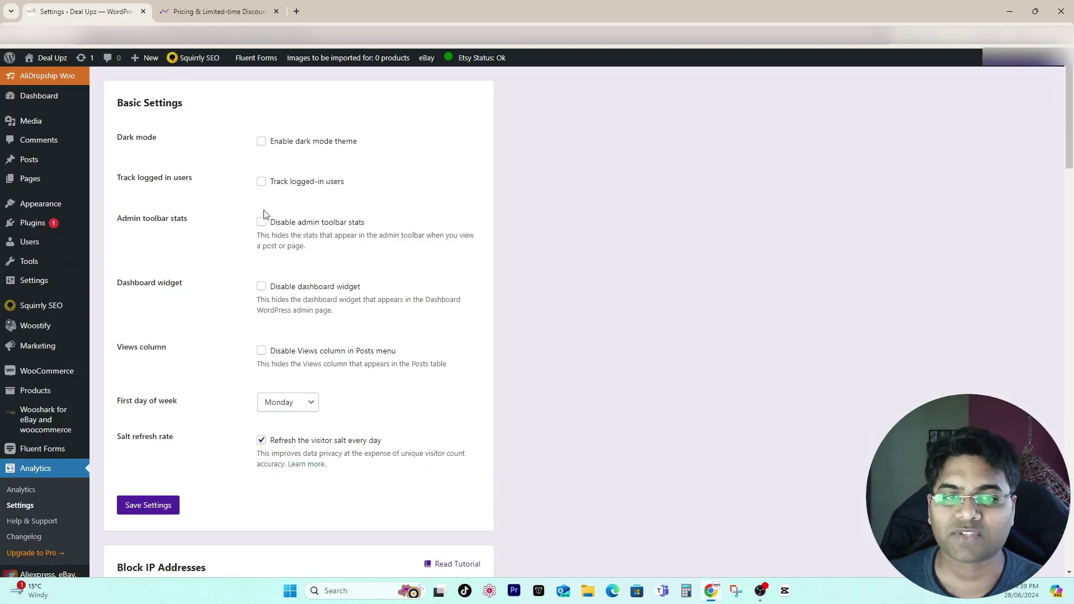
{"action": "left_click_drag", "start_coordinate": [121, 98], "coordinate": [200, 103]}
{"action": "left_click", "coordinate": [310, 166]}
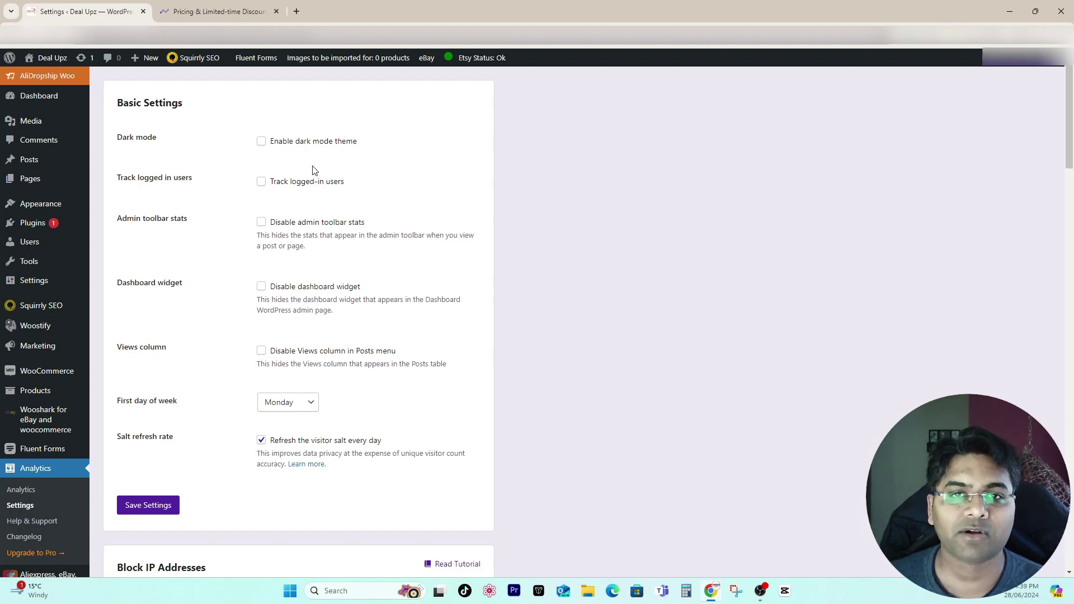
{"action": "scroll", "coordinate": [247, 337], "scroll_direction": "down", "scroll_amount": 4}
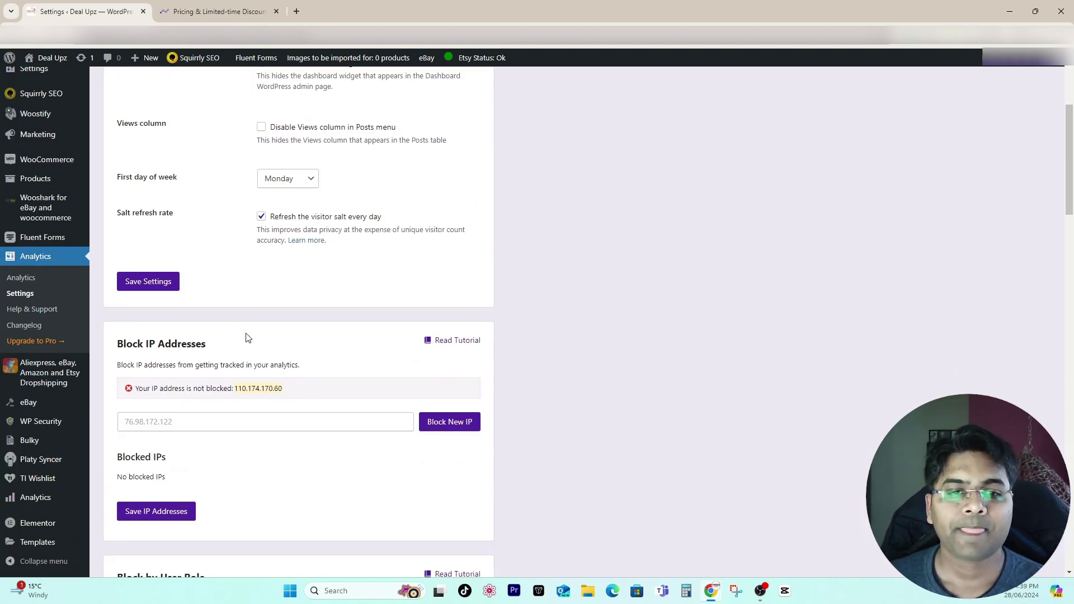
{"action": "scroll", "coordinate": [249, 339], "scroll_direction": "down", "scroll_amount": 3}
{"action": "left_click_drag", "start_coordinate": [118, 179], "coordinate": [213, 183]}
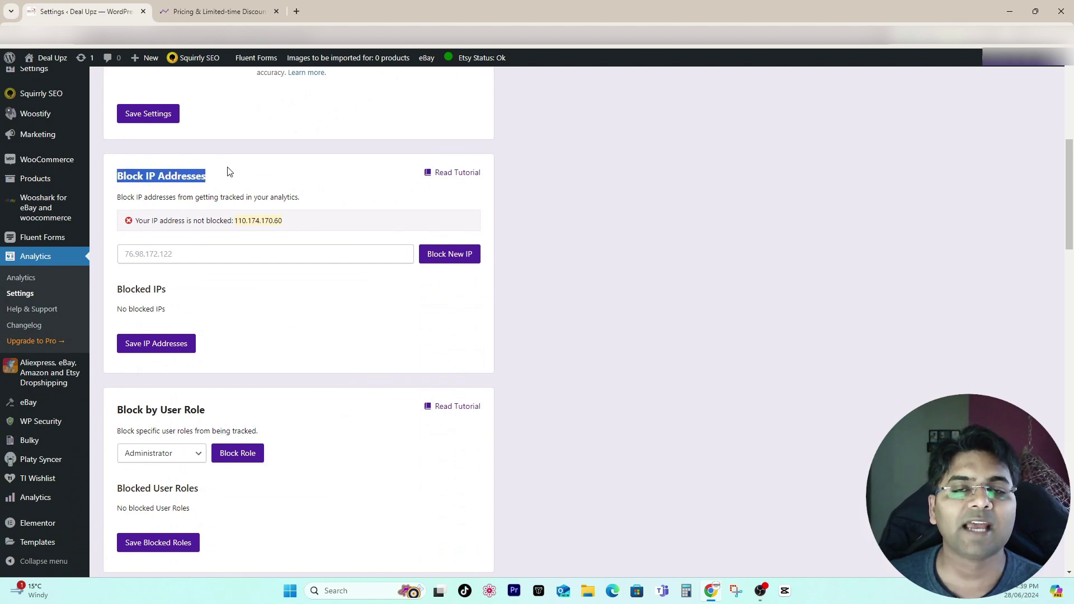
{"action": "left_click", "coordinate": [228, 171]}
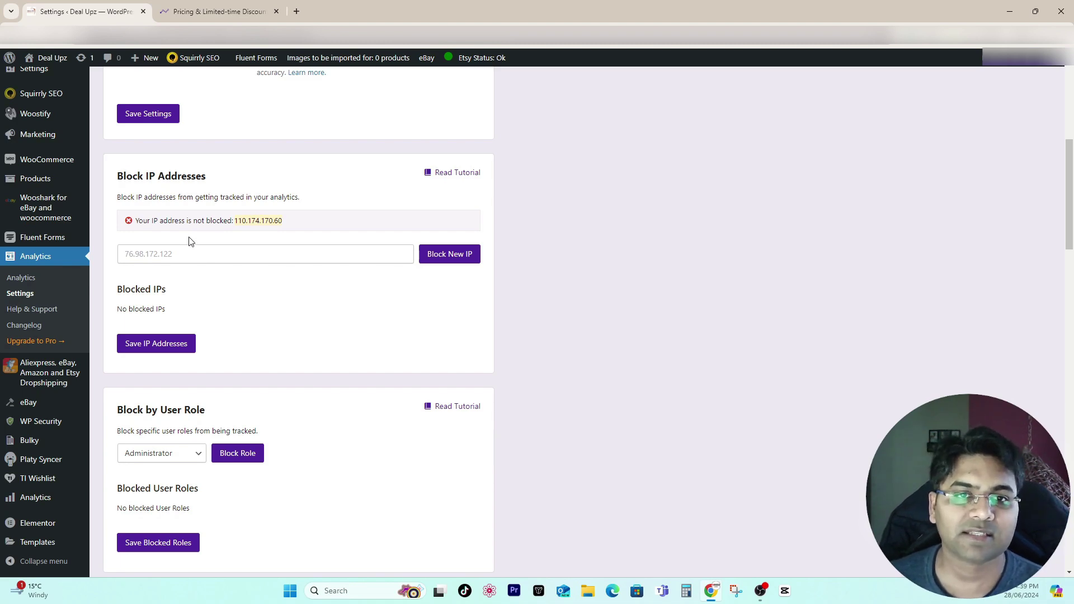
{"action": "scroll", "coordinate": [160, 256], "scroll_direction": "down", "scroll_amount": 5}
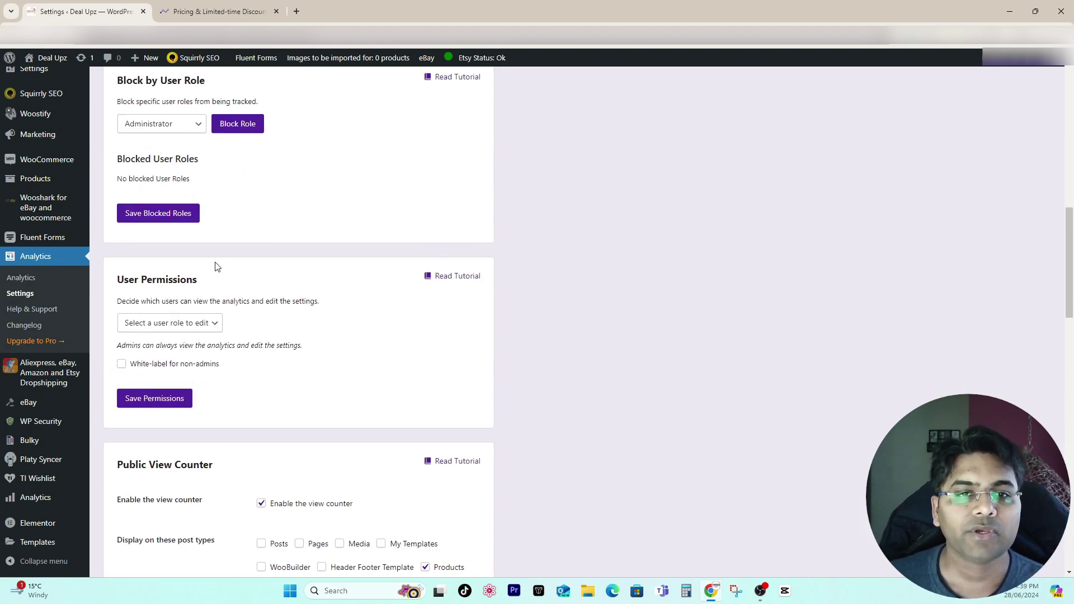
{"action": "scroll", "coordinate": [213, 263], "scroll_direction": "up", "scroll_amount": 2}
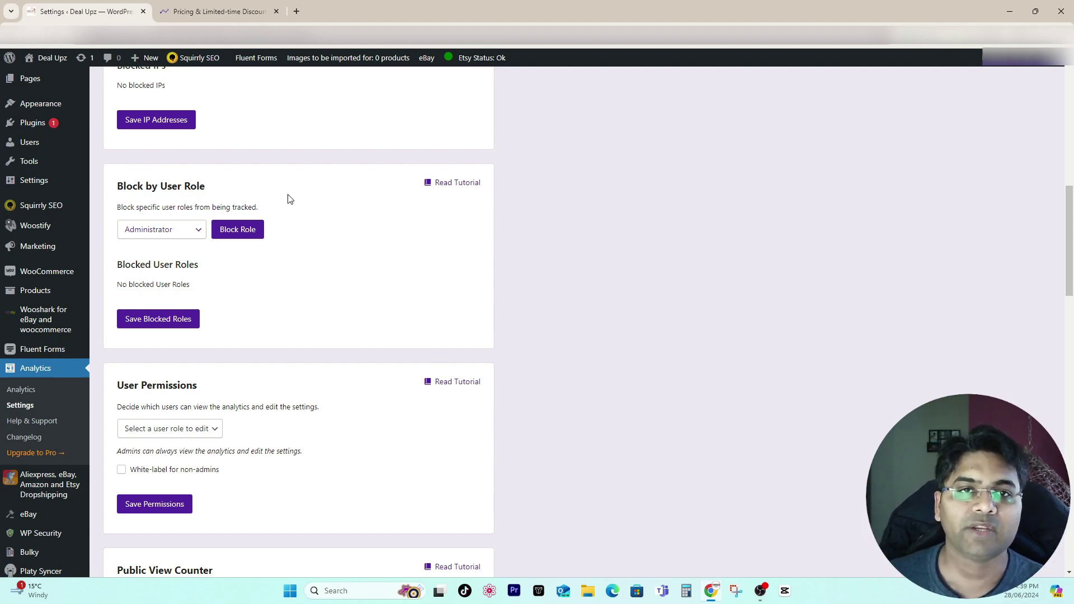
Block the Administrator user role and save the blocked roles
{"action": "left_click", "coordinate": [133, 230]}
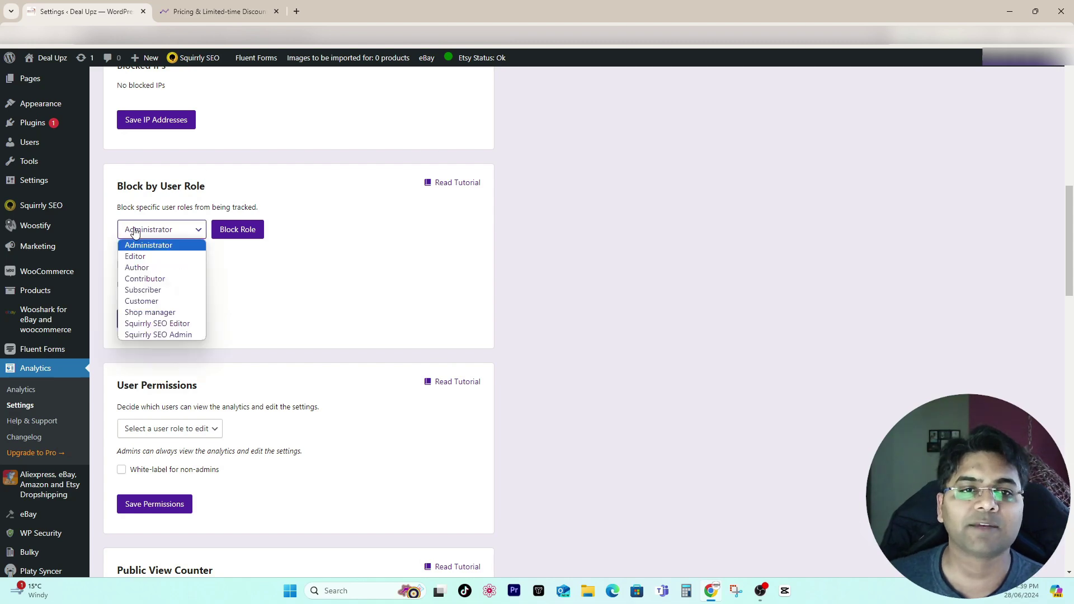
{"action": "left_click", "coordinate": [157, 243]}
{"action": "left_click", "coordinate": [242, 232]}
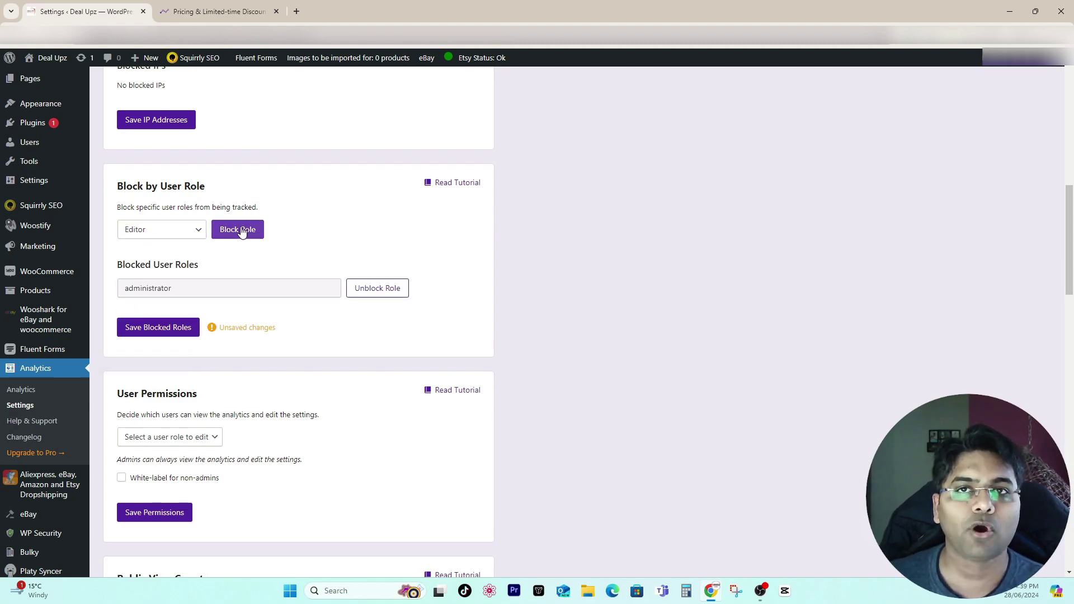
{"action": "left_click", "coordinate": [157, 335]}
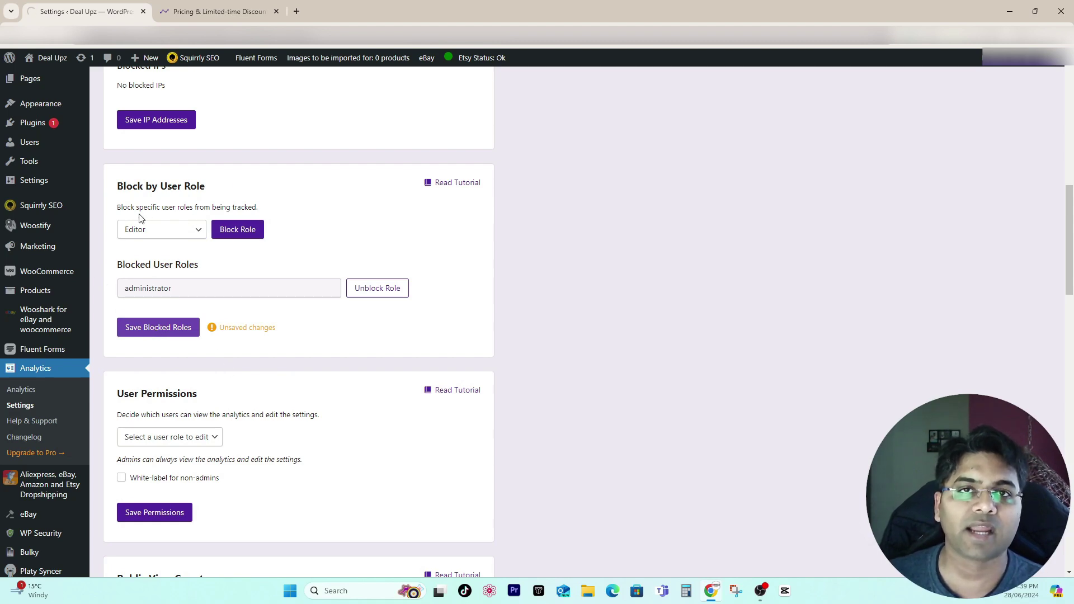
{"action": "scroll", "coordinate": [195, 280], "scroll_direction": "down", "scroll_amount": 5}
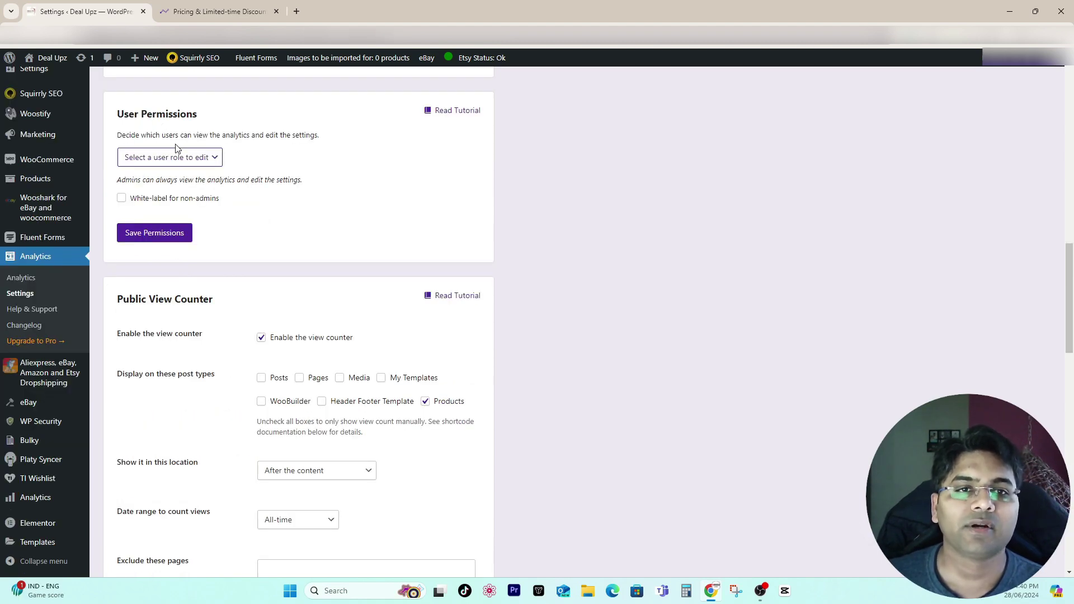
{"action": "scroll", "coordinate": [238, 204], "scroll_direction": "down", "scroll_amount": 5}
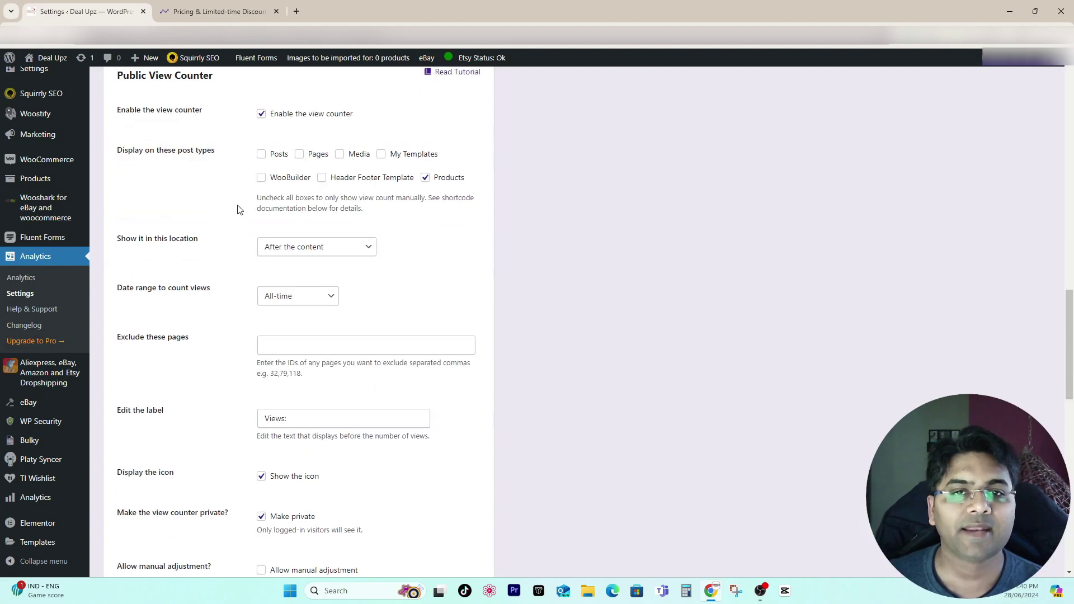
{"action": "scroll", "coordinate": [245, 194], "scroll_direction": "down", "scroll_amount": 7}
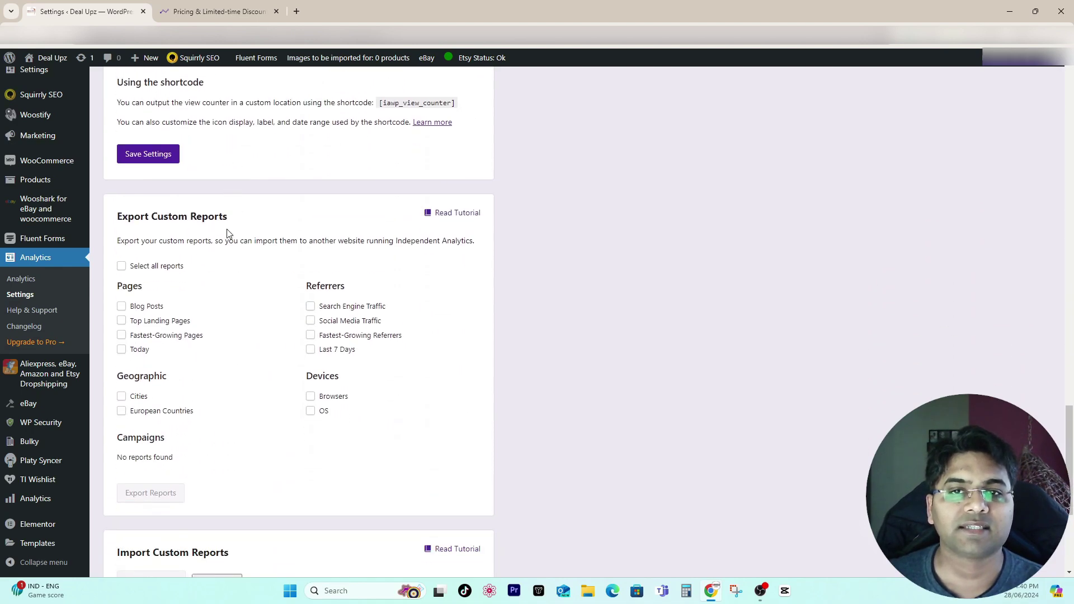
{"action": "scroll", "coordinate": [151, 293], "scroll_direction": "up", "scroll_amount": 1}
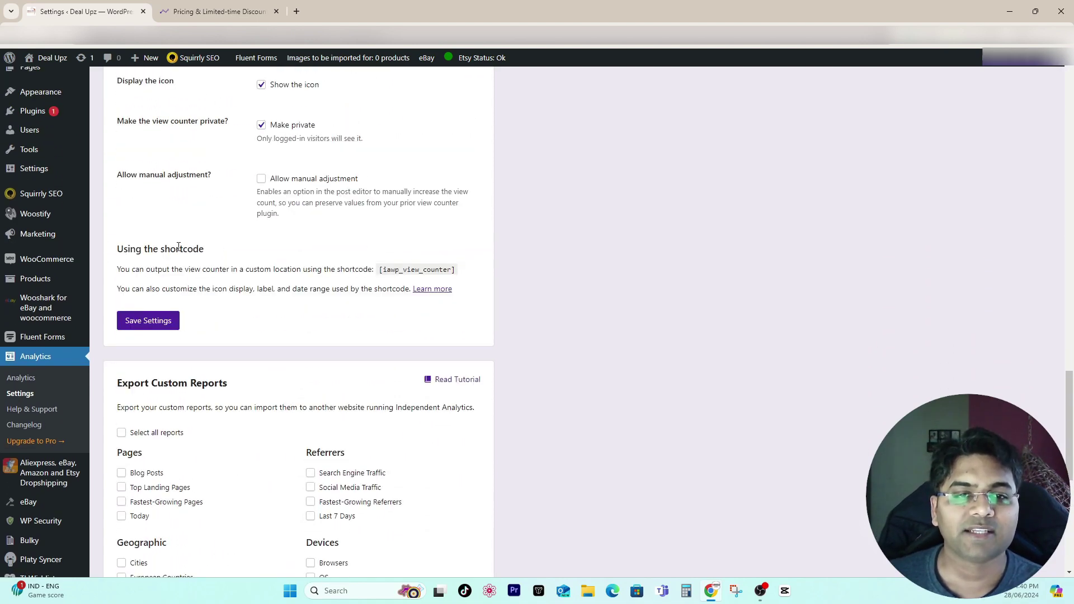
{"action": "left_click_drag", "start_coordinate": [406, 272], "coordinate": [481, 274]}
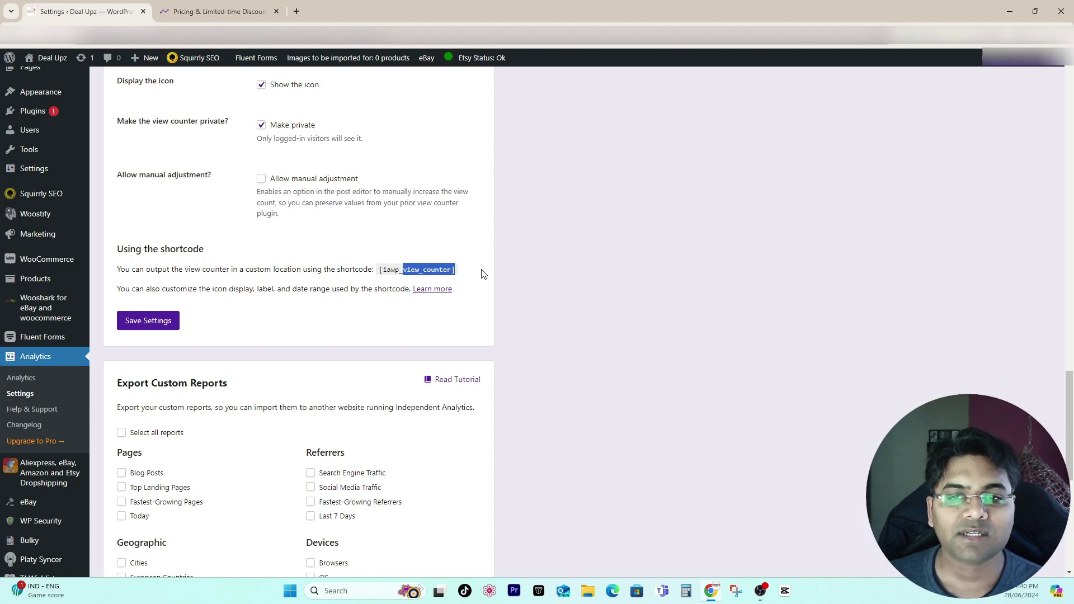
{"action": "left_click", "coordinate": [428, 271]}
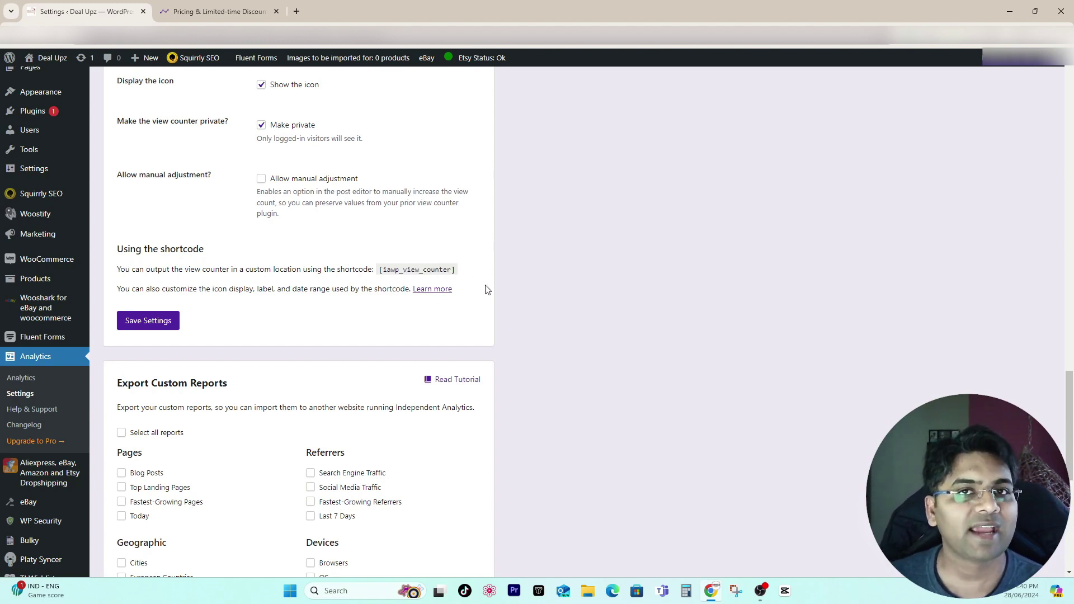
{"action": "left_click_drag", "start_coordinate": [456, 271], "coordinate": [381, 271]}
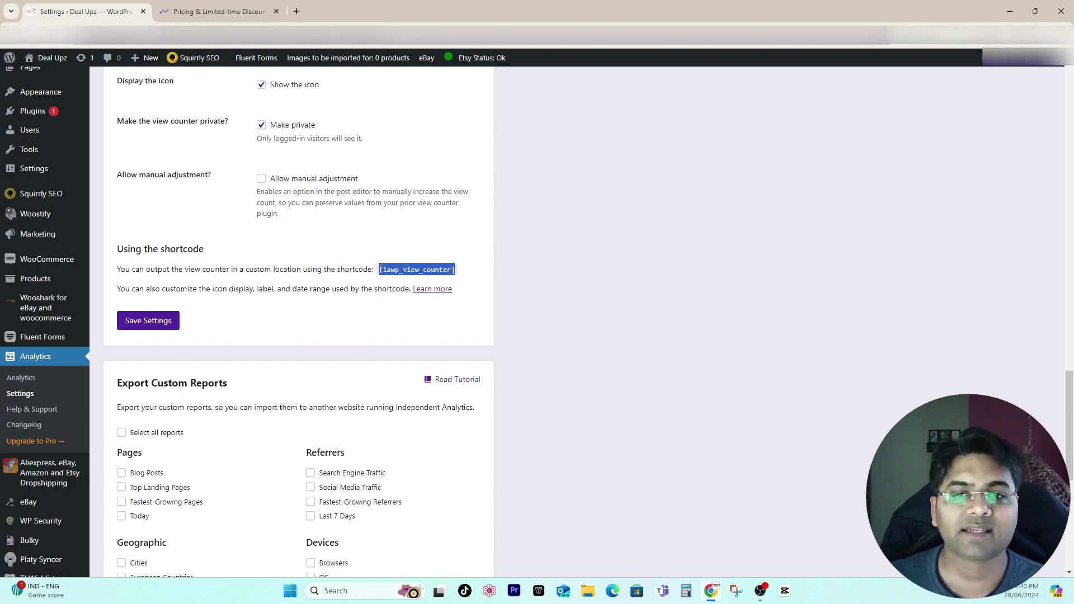
{"action": "left_click", "coordinate": [437, 260]}
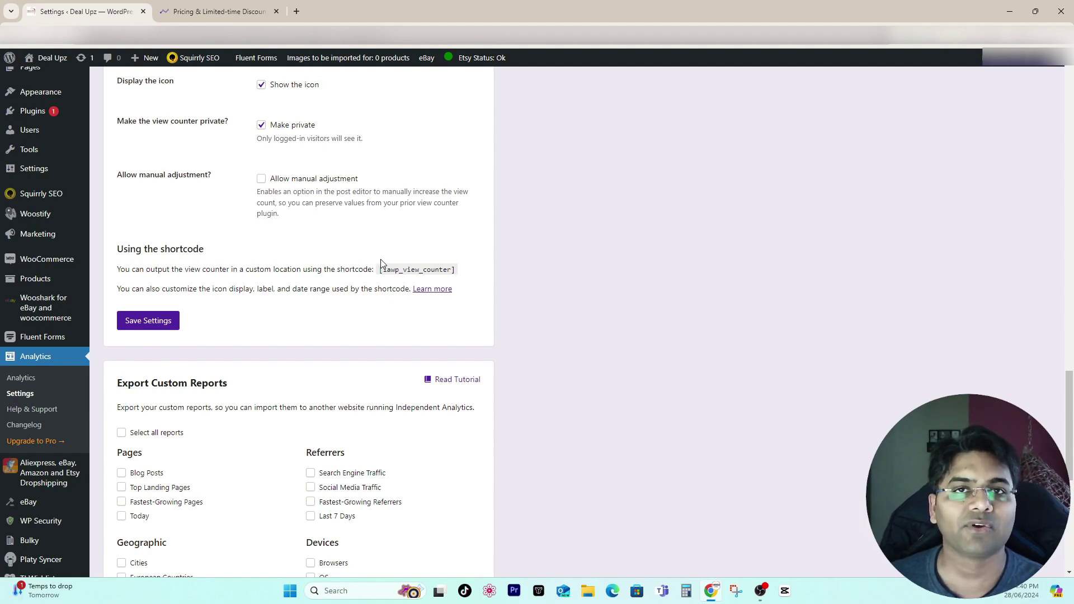
{"action": "scroll", "coordinate": [381, 259], "scroll_direction": "down", "scroll_amount": 5}
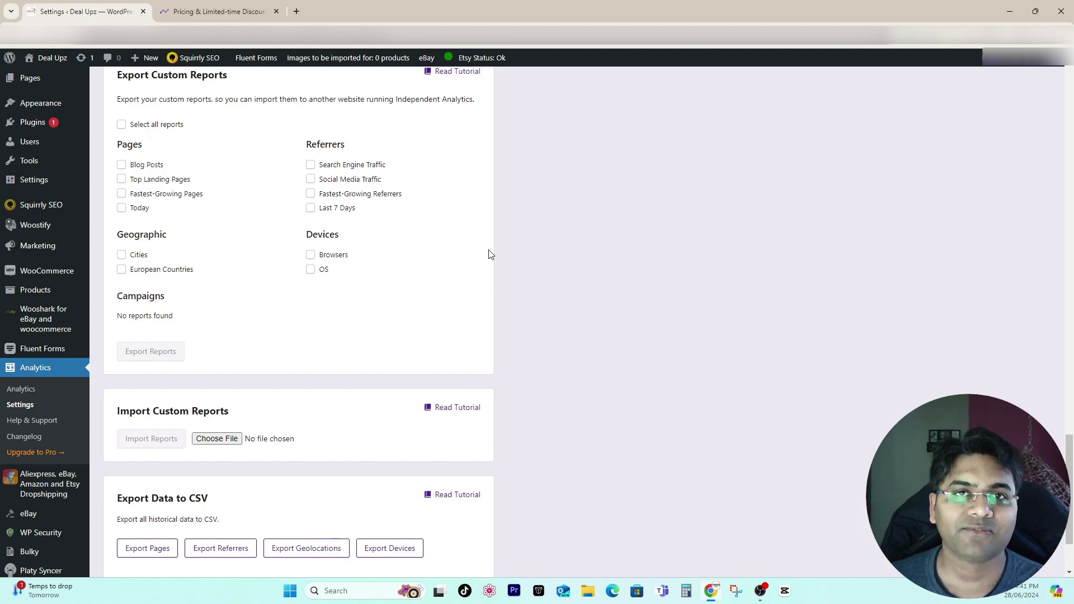
Open the Upgrade to Pro pricing page and review the Free plan's feature list
{"action": "left_click", "coordinate": [41, 454]}
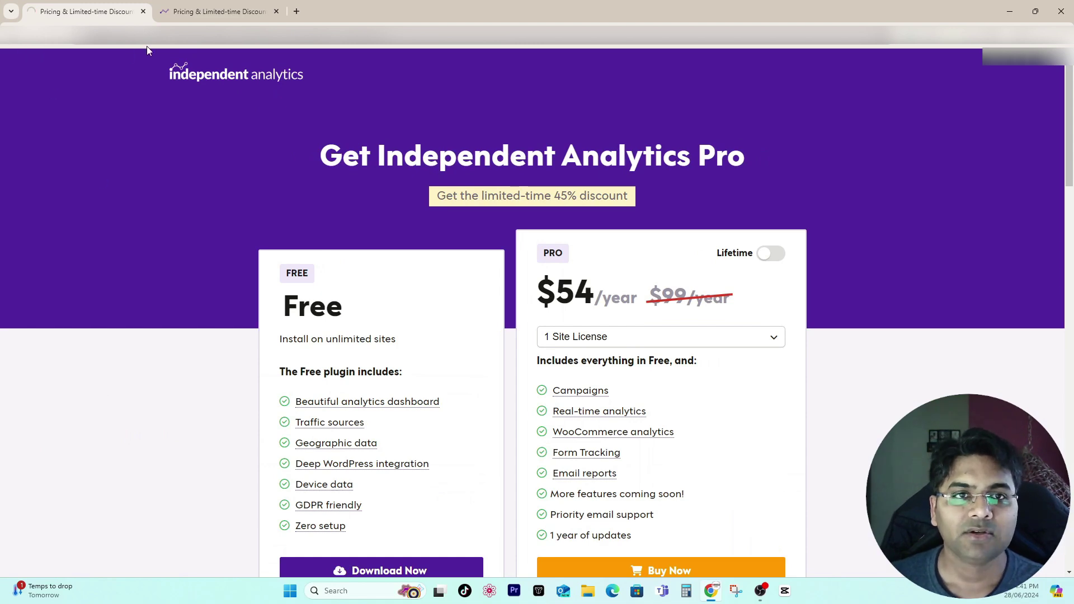
{"action": "scroll", "coordinate": [395, 198], "scroll_direction": "down", "scroll_amount": 2}
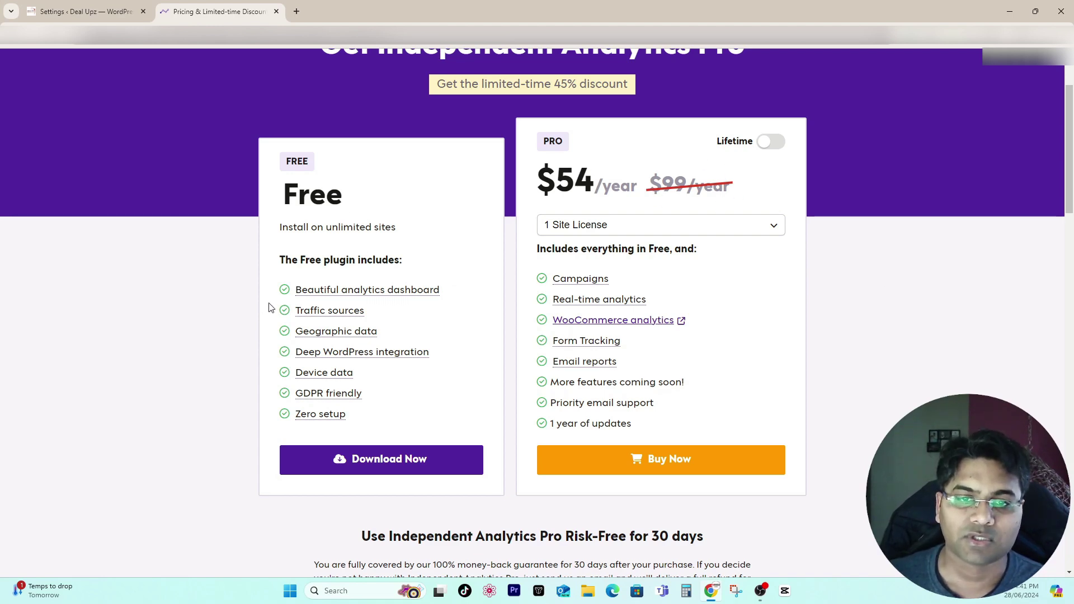
{"action": "left_click_drag", "start_coordinate": [279, 261], "coordinate": [343, 415]}
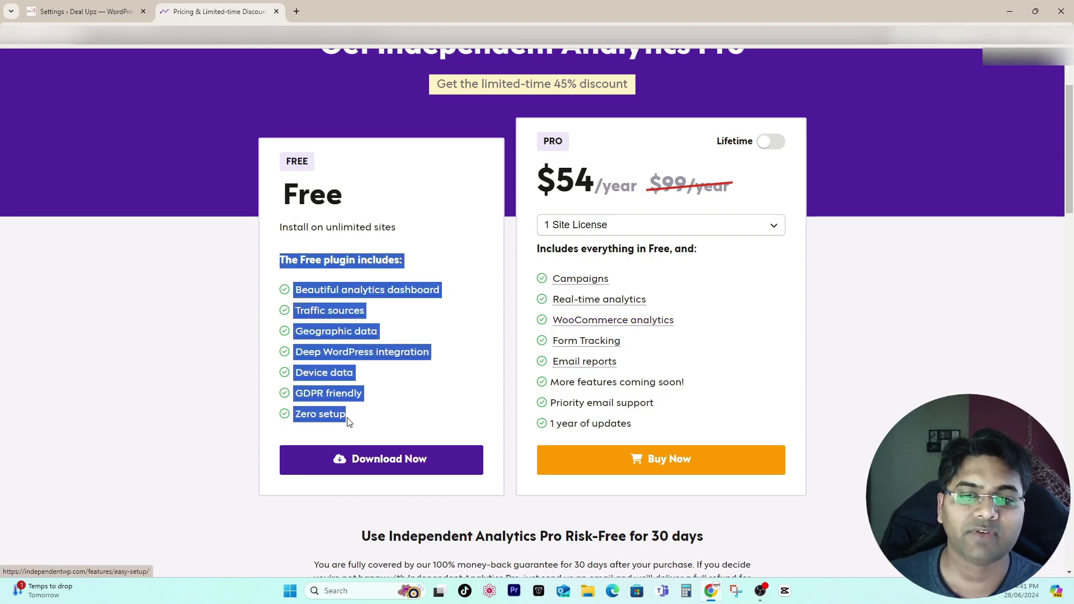
{"action": "left_click", "coordinate": [734, 369]}
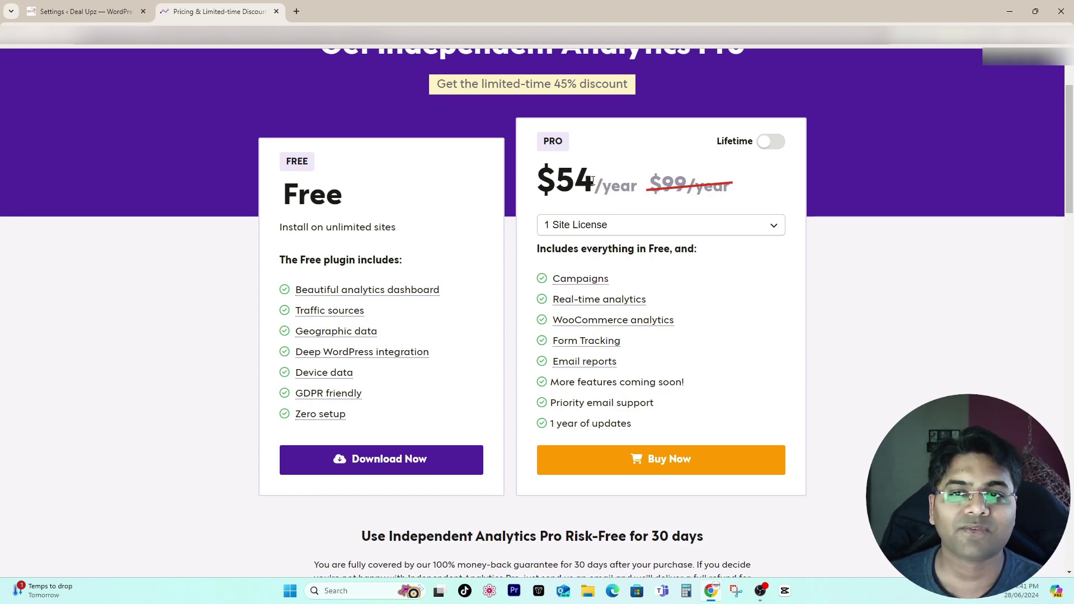
Point out the Pro plan price of $54/year, discounted from $99
{"action": "mouse_move", "coordinate": [592, 180]}
{"action": "left_mouse_down"}
{"action": "mouse_move", "coordinate": [538, 184]}
{"action": "mouse_move", "coordinate": [599, 183]}
{"action": "left_mouse_up"}
{"action": "left_click", "coordinate": [624, 193]}
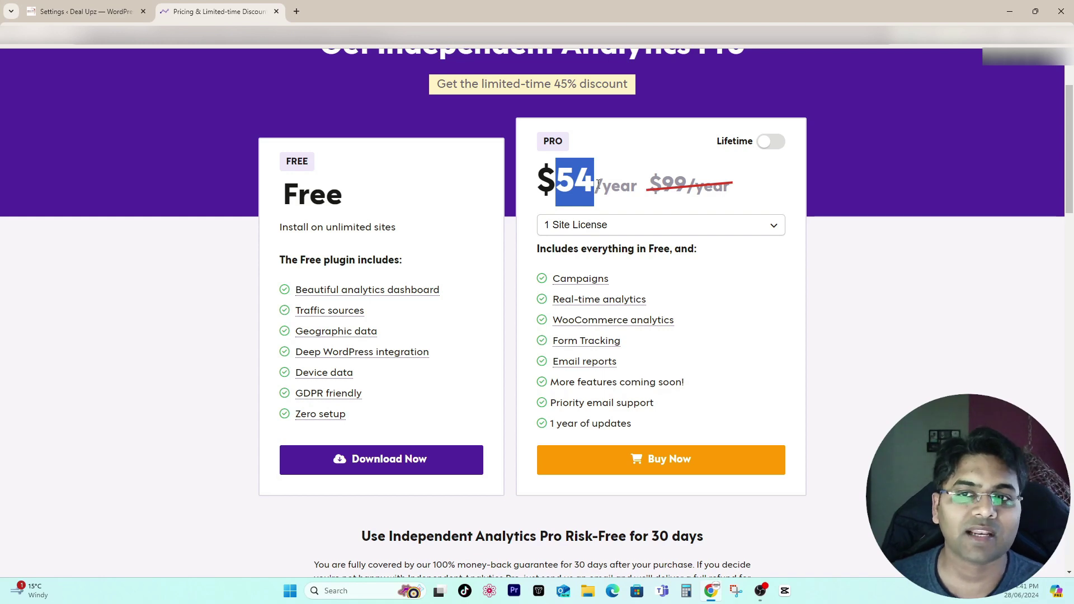
{"action": "left_click", "coordinate": [666, 153]}
{"action": "scroll", "coordinate": [666, 153], "scroll_direction": "down", "scroll_amount": 1}
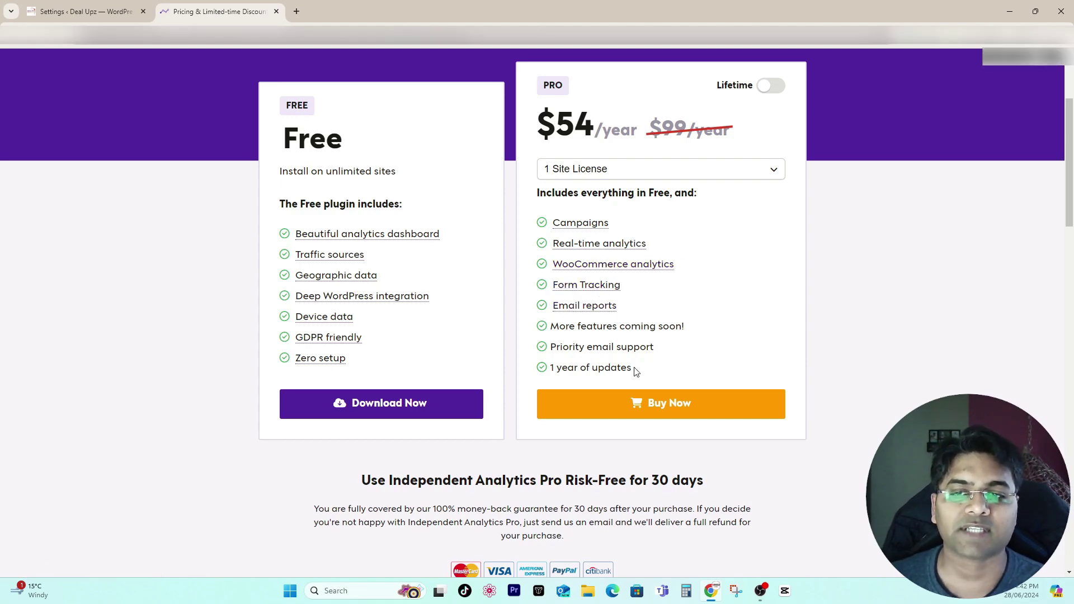
{"action": "scroll", "coordinate": [638, 352], "scroll_direction": "up", "scroll_amount": 1}
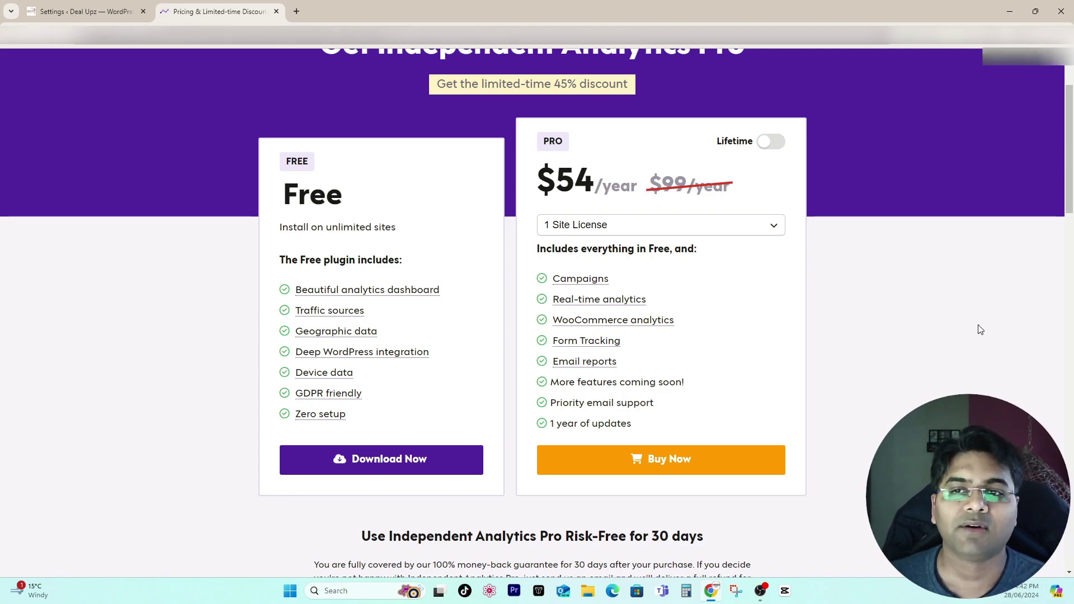
{"action": "left_click_drag", "start_coordinate": [593, 187], "coordinate": [617, 186]}
{"action": "left_click", "coordinate": [569, 185]}
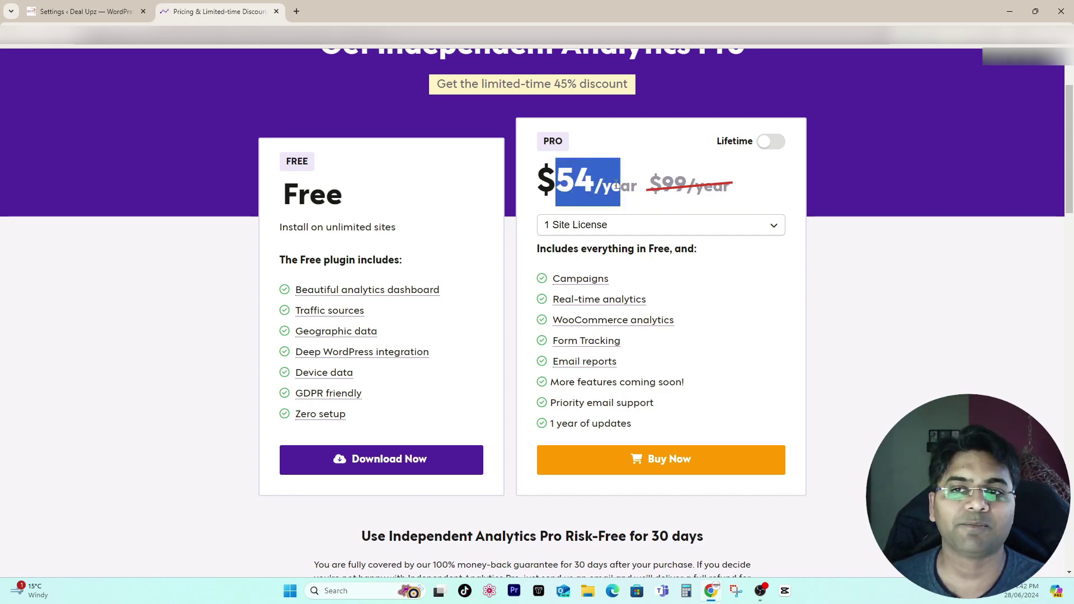
{"action": "left_click", "coordinate": [617, 186]}
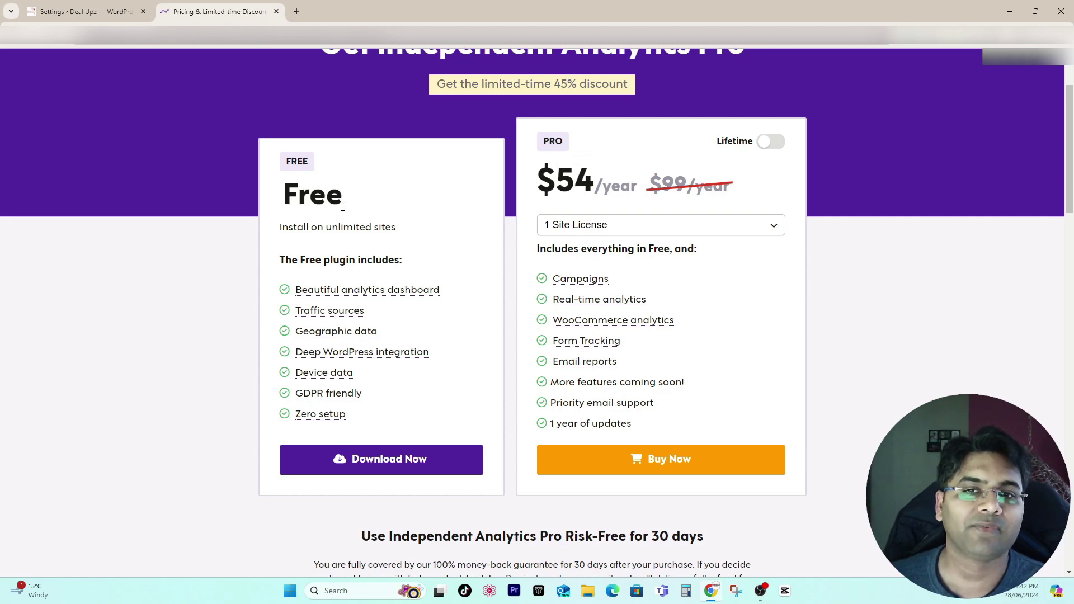
{"action": "left_click_drag", "start_coordinate": [346, 203], "coordinate": [269, 196]}
{"action": "left_click", "coordinate": [395, 202]}
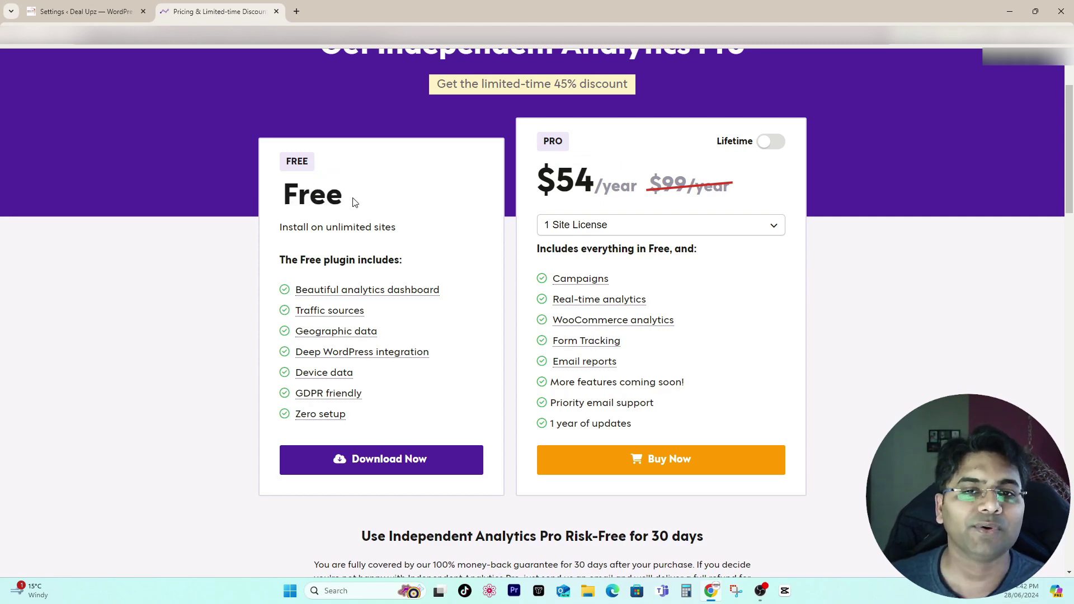
{"action": "left_click_drag", "start_coordinate": [353, 201], "coordinate": [280, 196]}
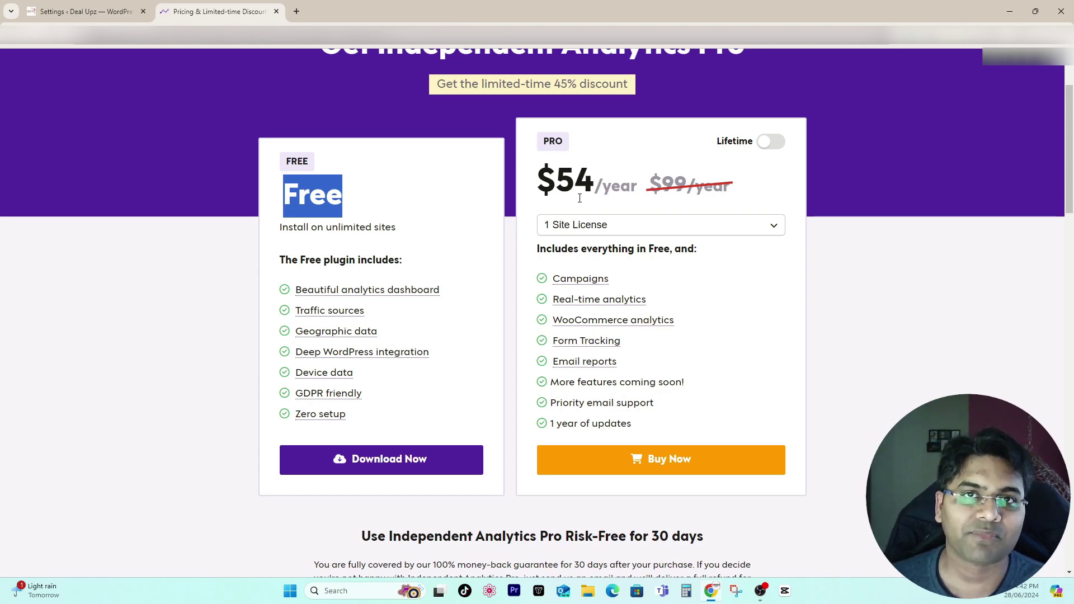
{"action": "left_click", "coordinate": [284, 204]}
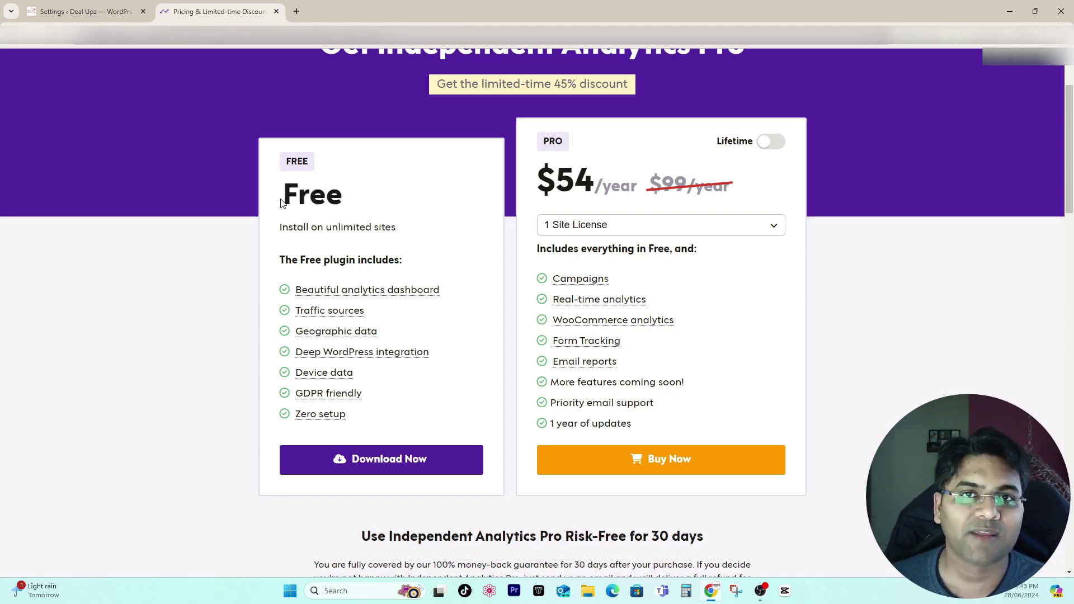